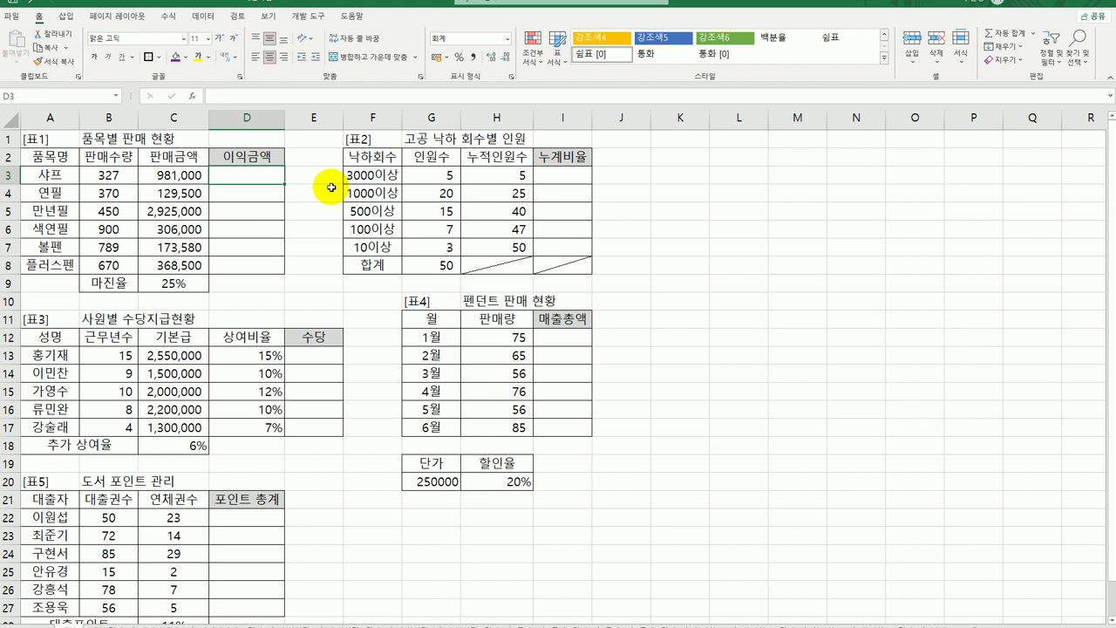
- Calculate the first 이익금액 in D3 of 표1 with =C3*C9 and copy the formula down through D8
{"action": "left_click", "coordinate": [166, 177]}
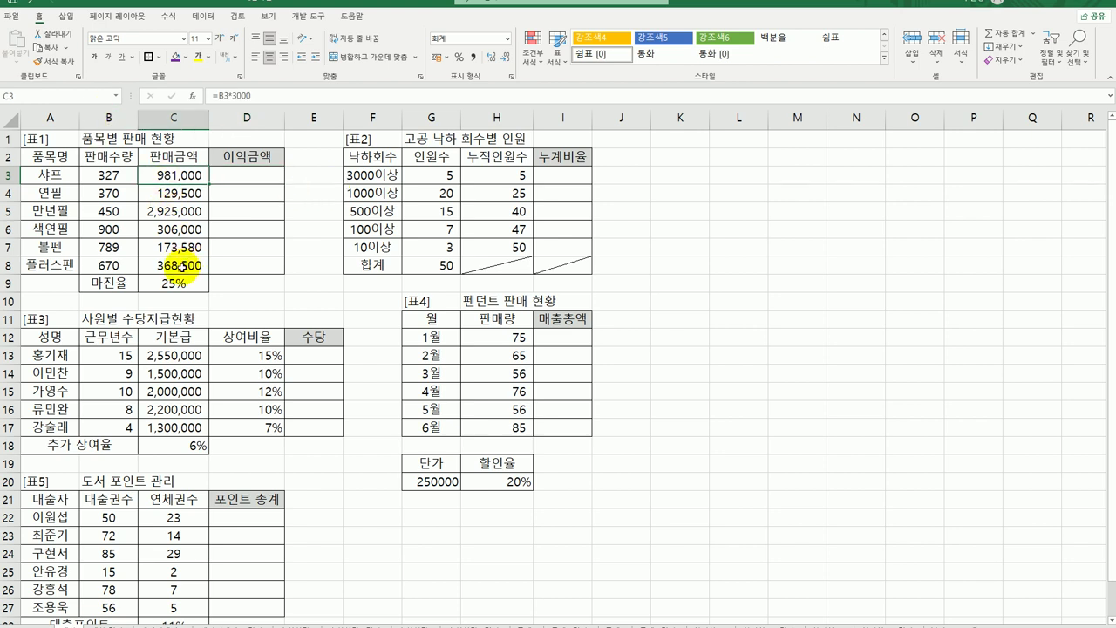
{"action": "left_click", "coordinate": [175, 282]}
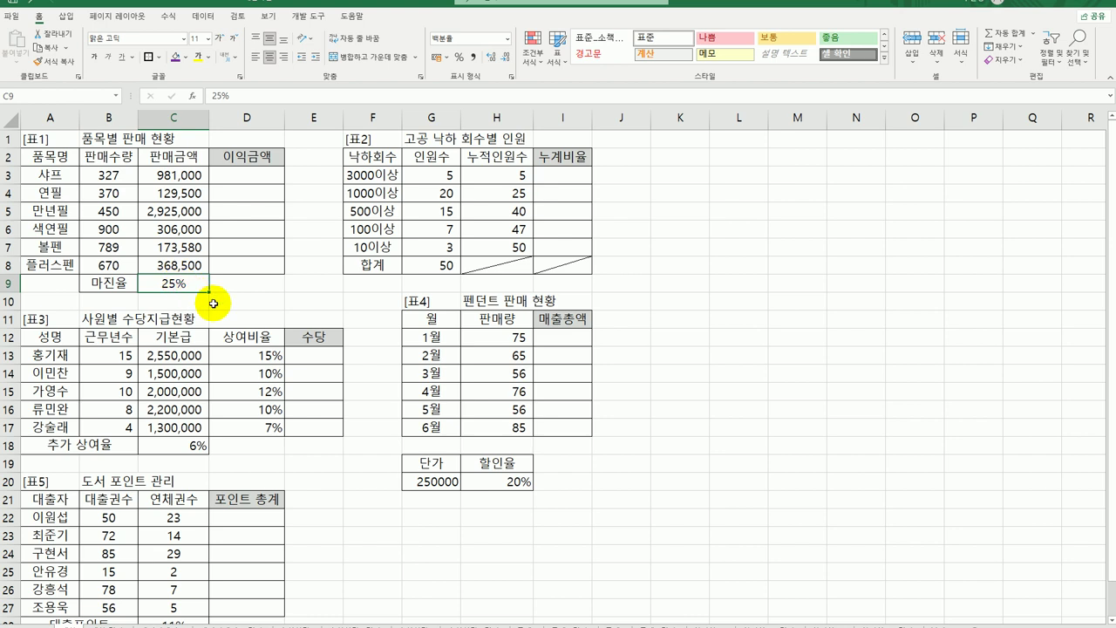
{"action": "left_click", "coordinate": [236, 175]}
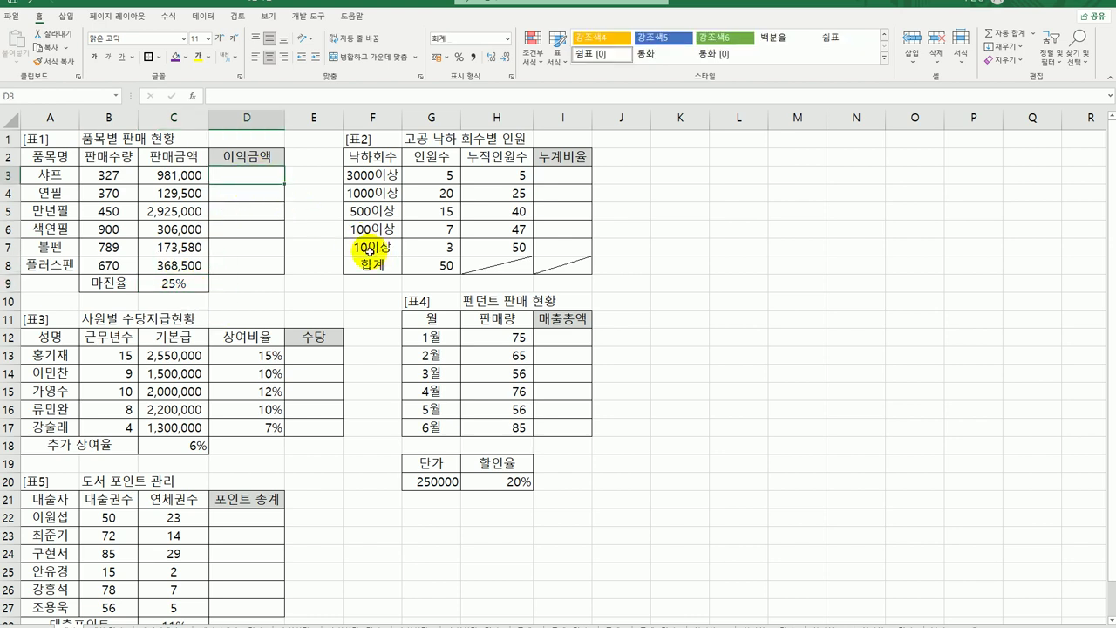
{"action": "type", "text": "="}
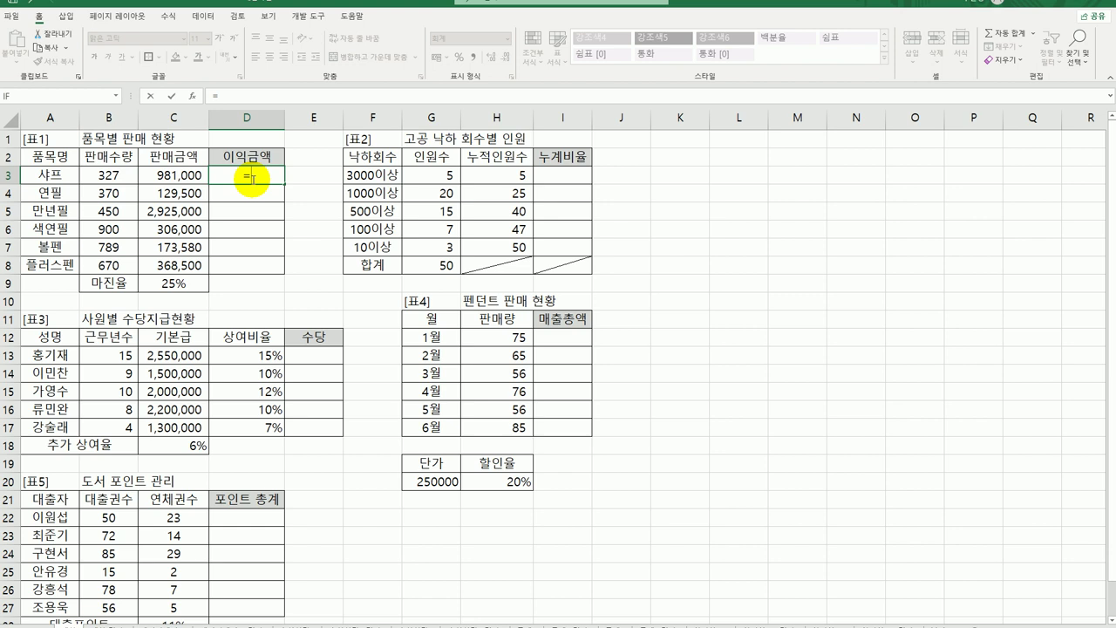
{"action": "left_click", "coordinate": [187, 174]}
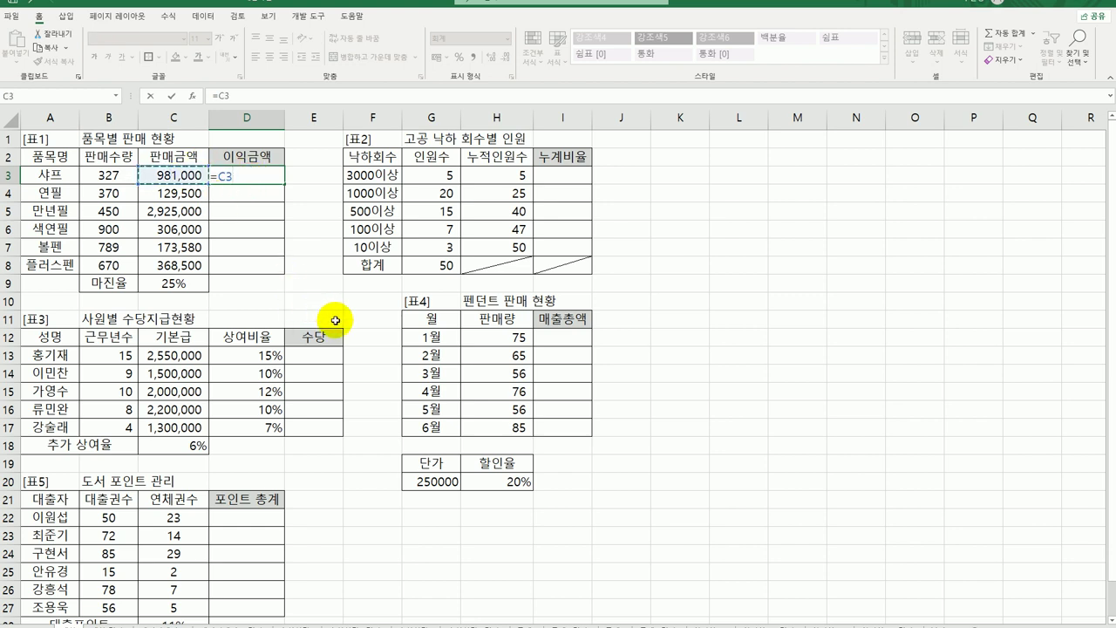
{"action": "type", "text": "*"}
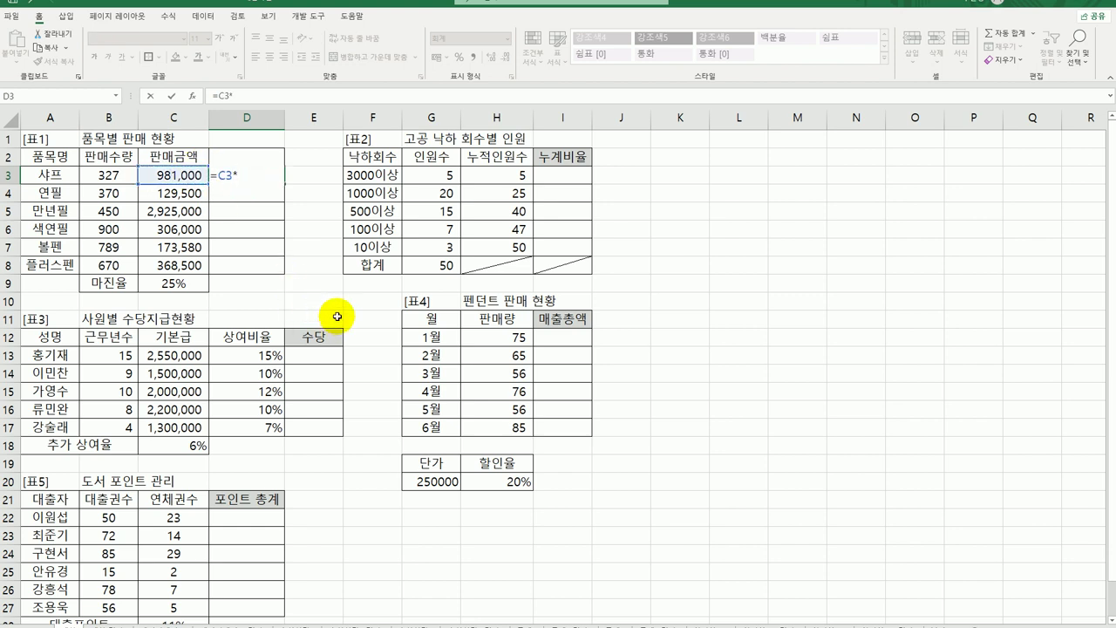
{"action": "left_click", "coordinate": [199, 283]}
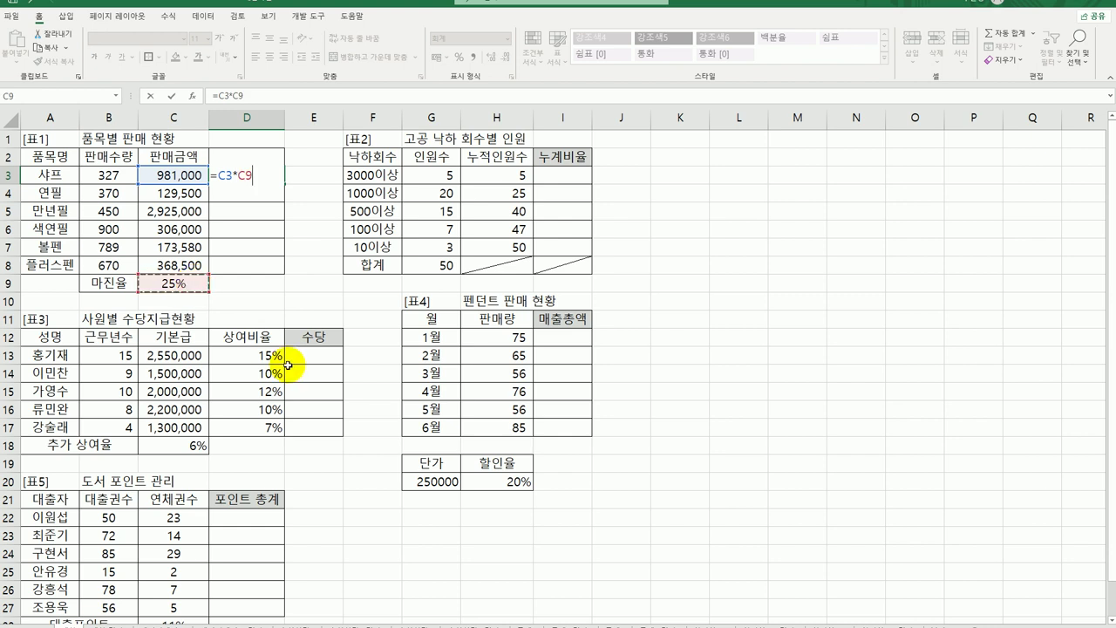
{"action": "key", "text": "Return"}
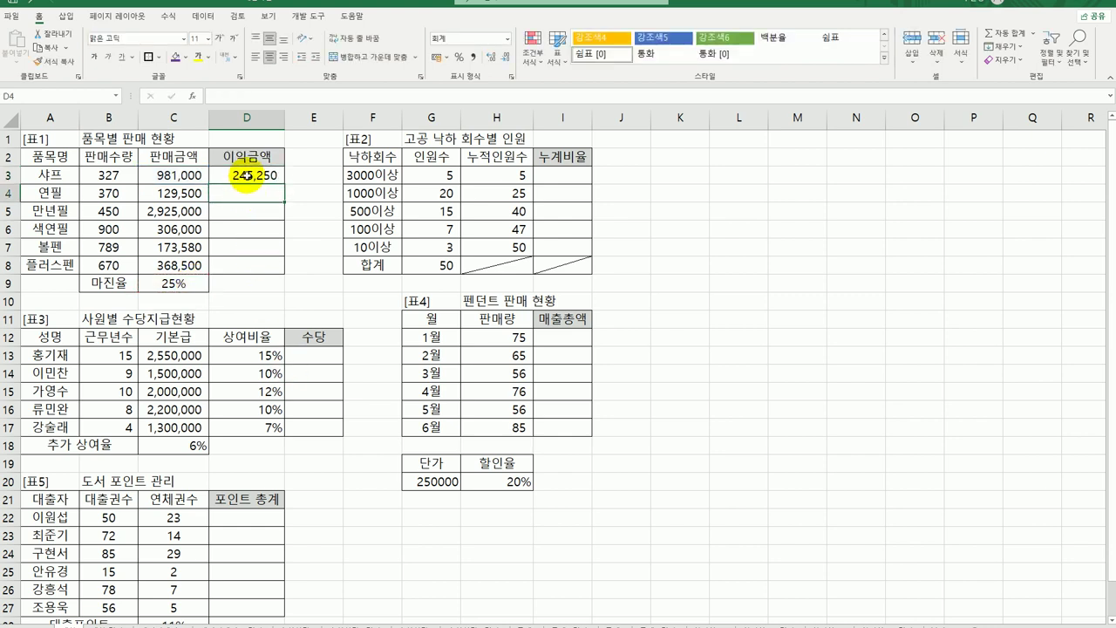
{"action": "left_click", "coordinate": [261, 179]}
{"action": "left_click_drag", "start_coordinate": [283, 183], "coordinate": [281, 272]}
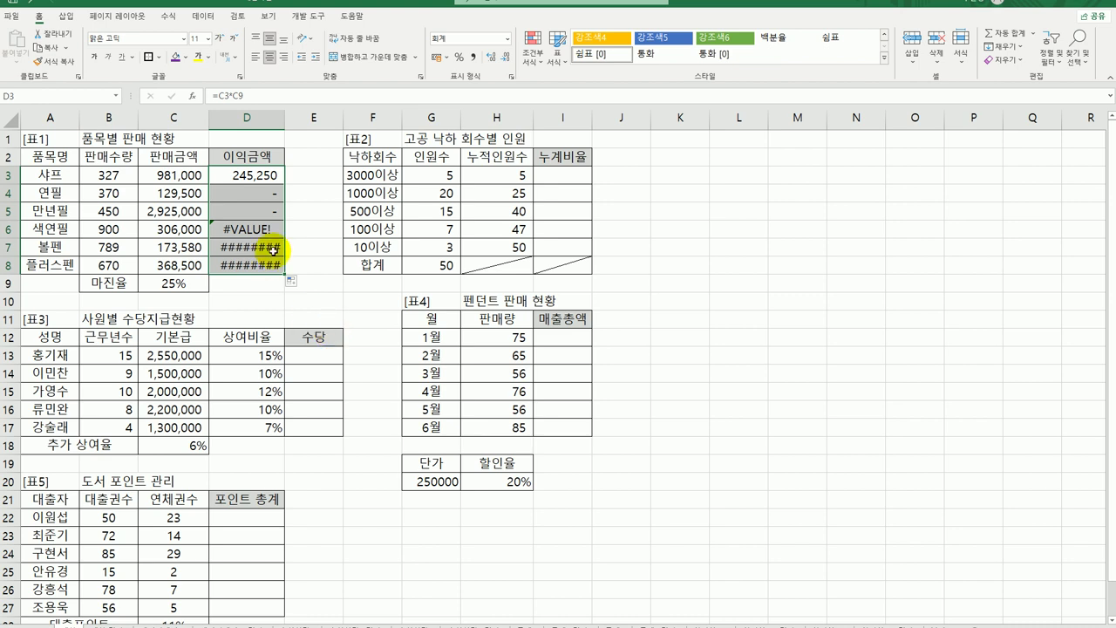
- Examine the copied formulas in D4 through D6 and compare their 마진율 reference with D3's reference to C9
{"action": "left_click", "coordinate": [260, 196]}
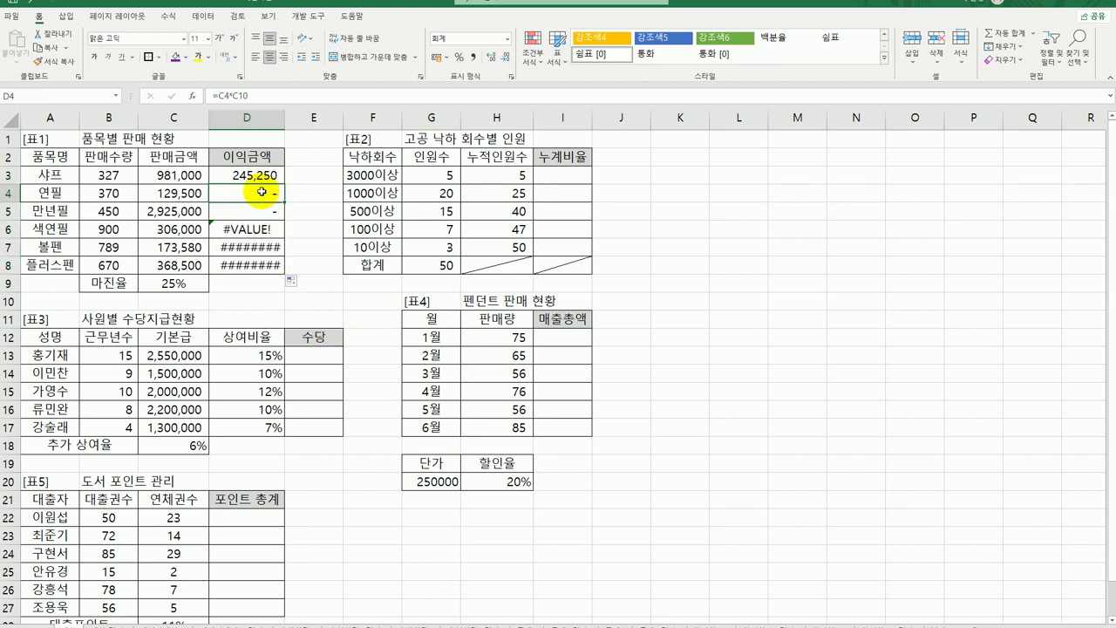
{"action": "left_click", "coordinate": [258, 94]}
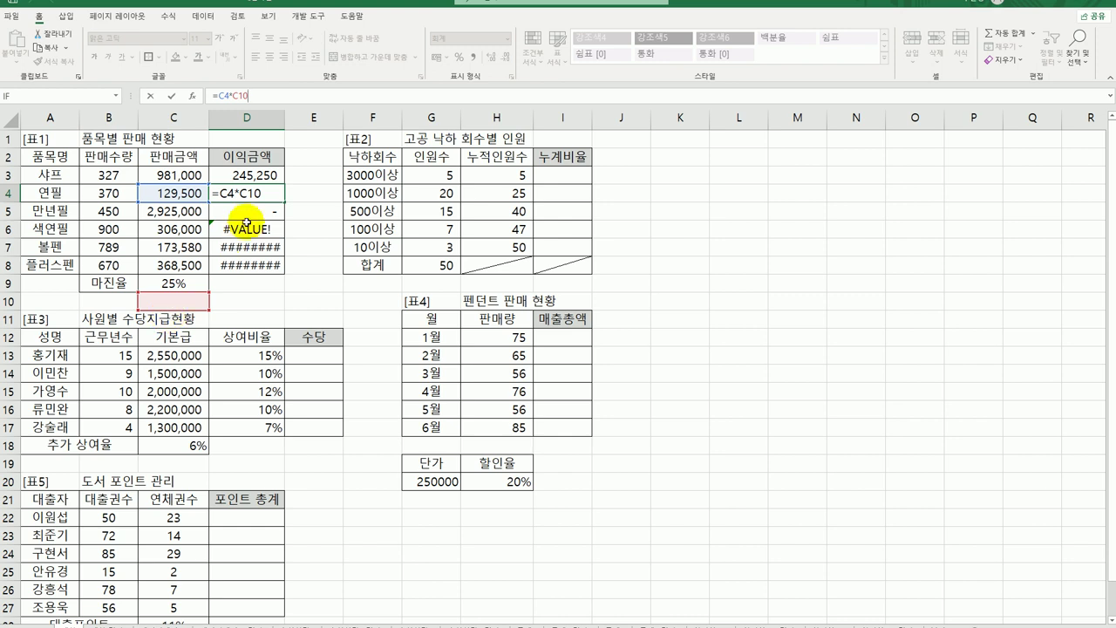
{"action": "key", "text": "Return"}
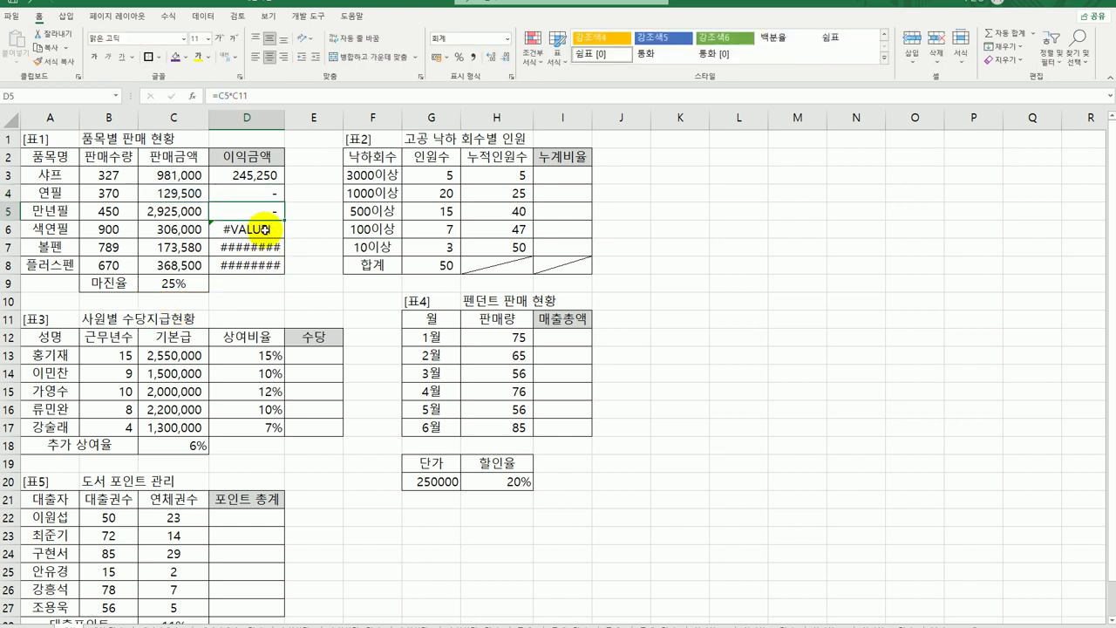
{"action": "left_click", "coordinate": [262, 230]}
{"action": "left_click", "coordinate": [272, 98]}
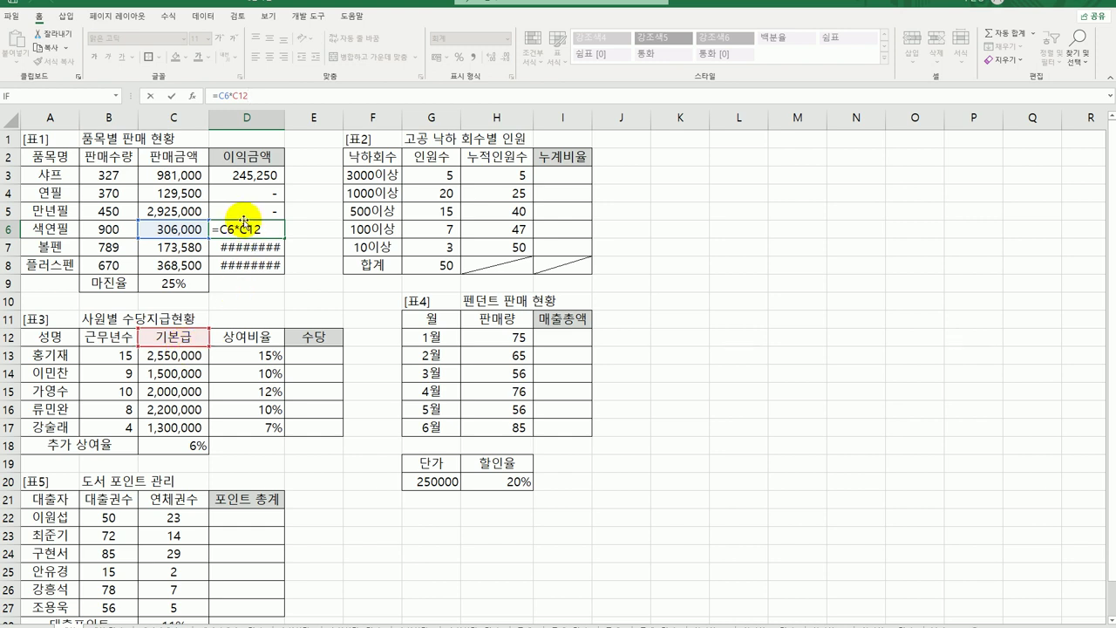
{"action": "key", "text": "Return"}
{"action": "left_click", "coordinate": [254, 172]}
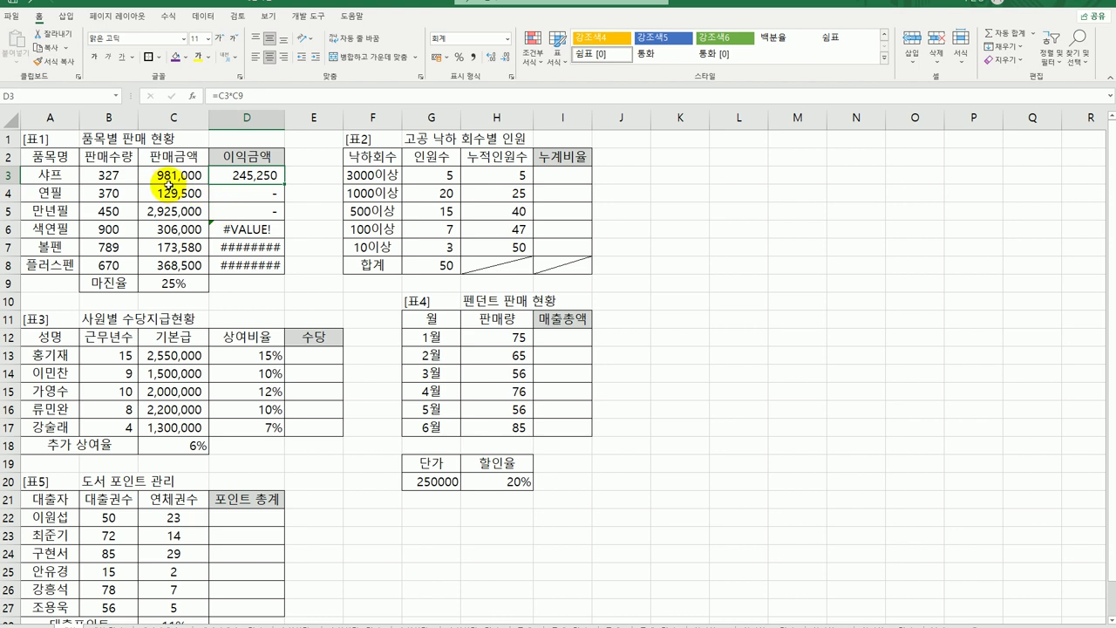
{"action": "left_click", "coordinate": [179, 285]}
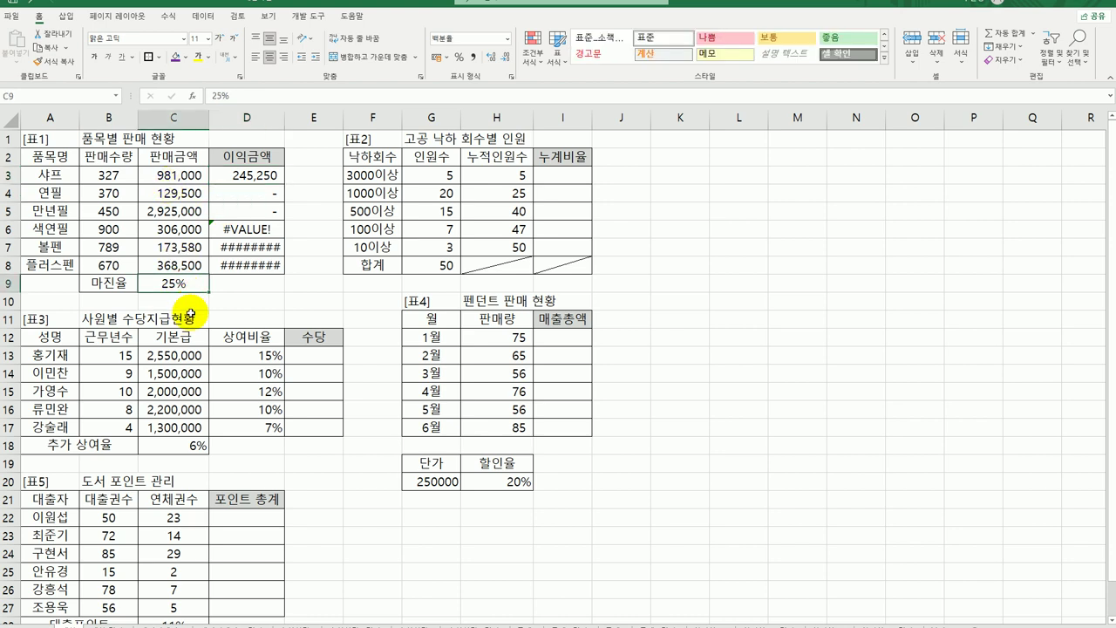
{"action": "left_click", "coordinate": [245, 177]}
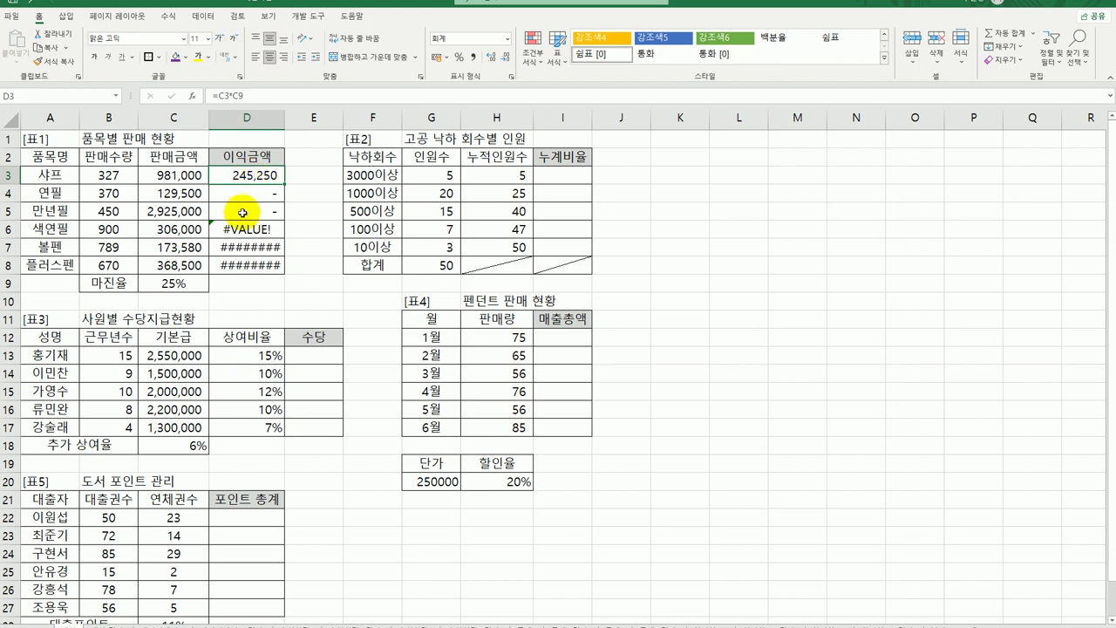
- Make the 마진율 reference in D3 absolute so the formula reads =C3*$C$9
{"action": "double_click", "coordinate": [238, 175]}
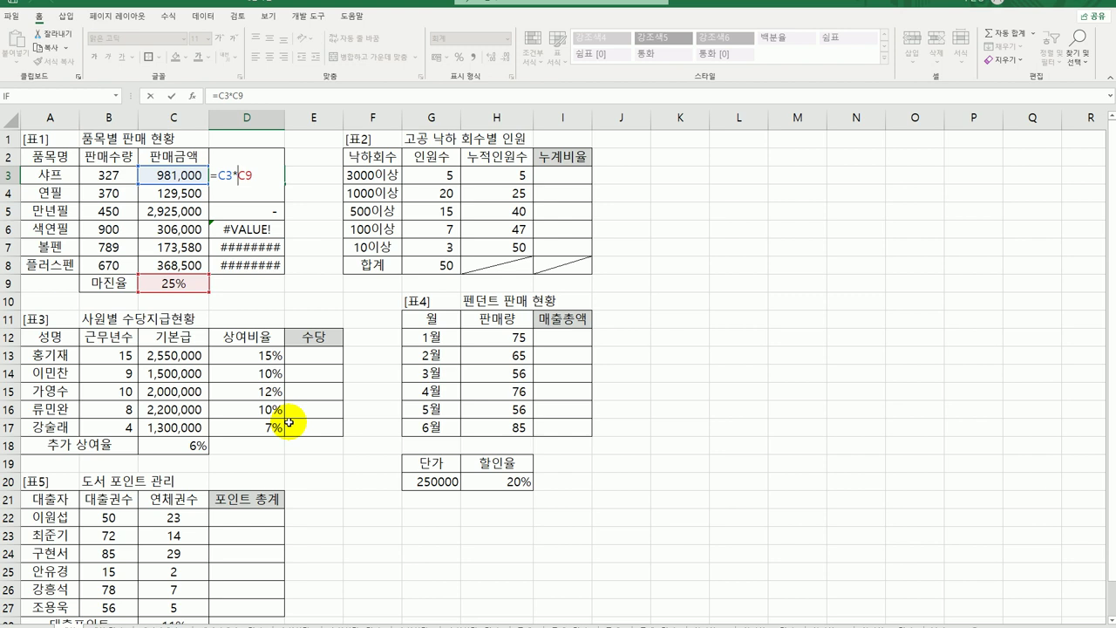
{"action": "key", "text": "F4"}
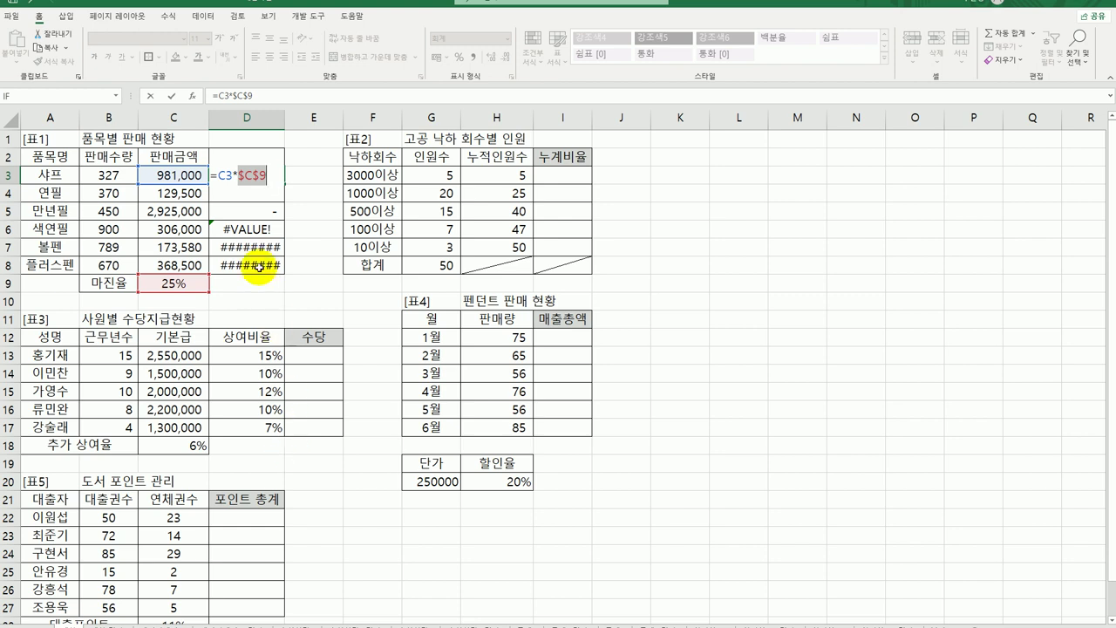
{"action": "left_click", "coordinate": [262, 174]}
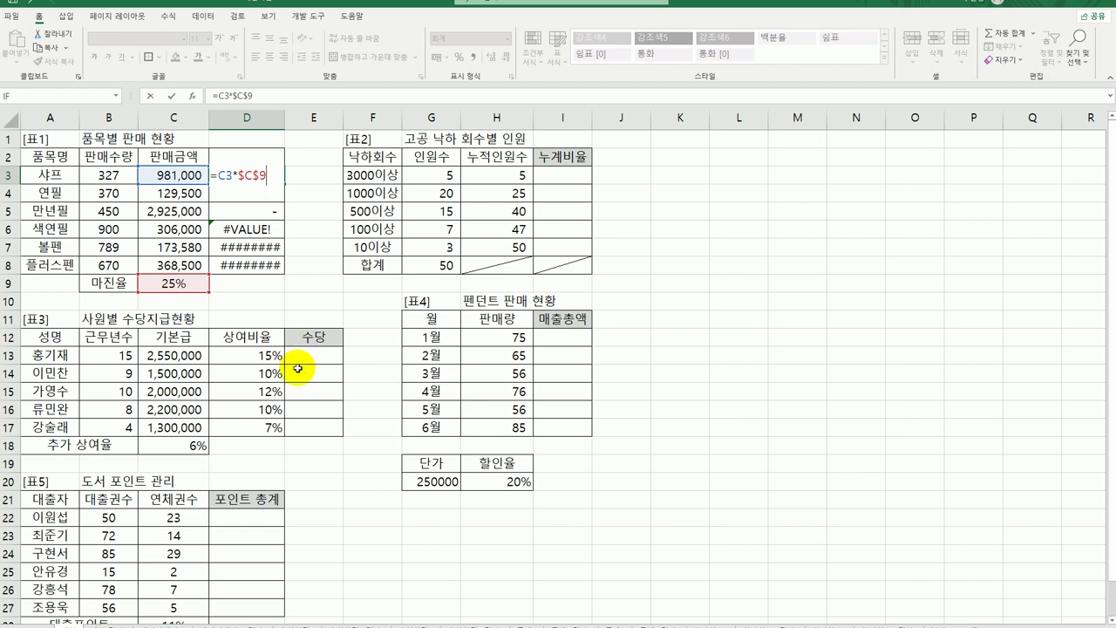
{"action": "key", "text": "Return"}
- Copy the D3 formula down through D8 to fill the 이익금액 column, and check the last cell's reference to C9
{"action": "left_click", "coordinate": [279, 179]}
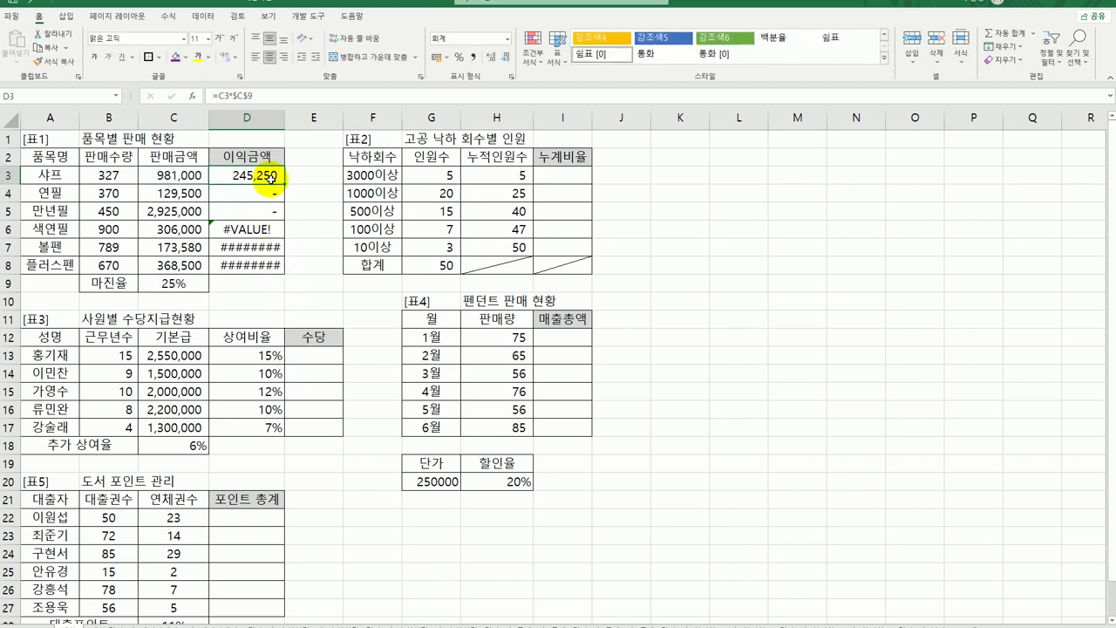
{"action": "left_click_drag", "start_coordinate": [286, 186], "coordinate": [275, 275]}
{"action": "left_click", "coordinate": [253, 266]}
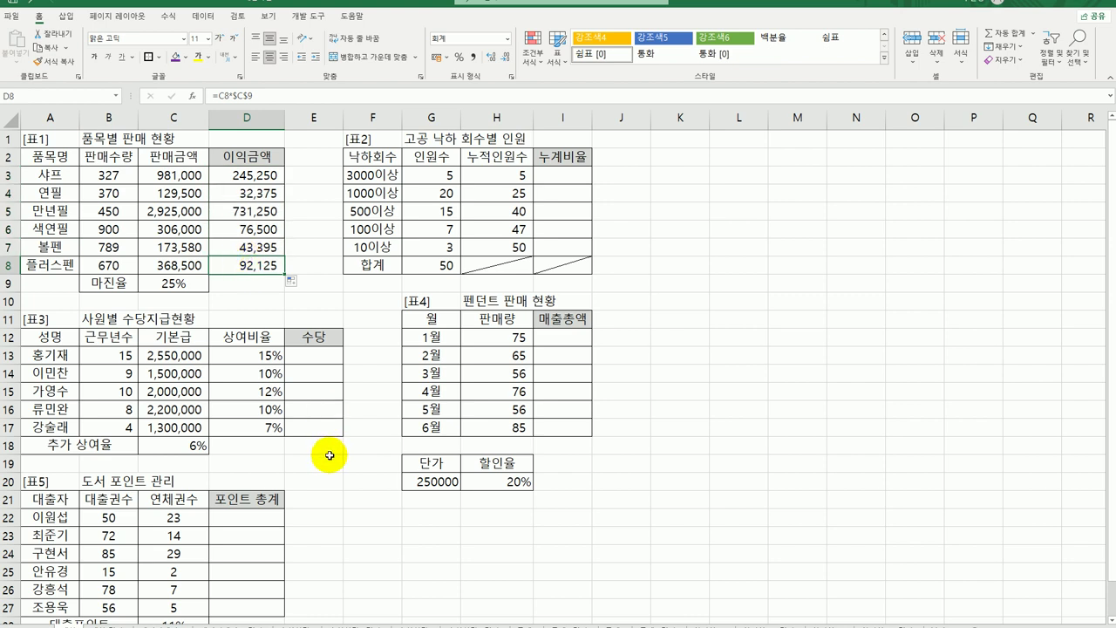
{"action": "left_click", "coordinate": [186, 285]}
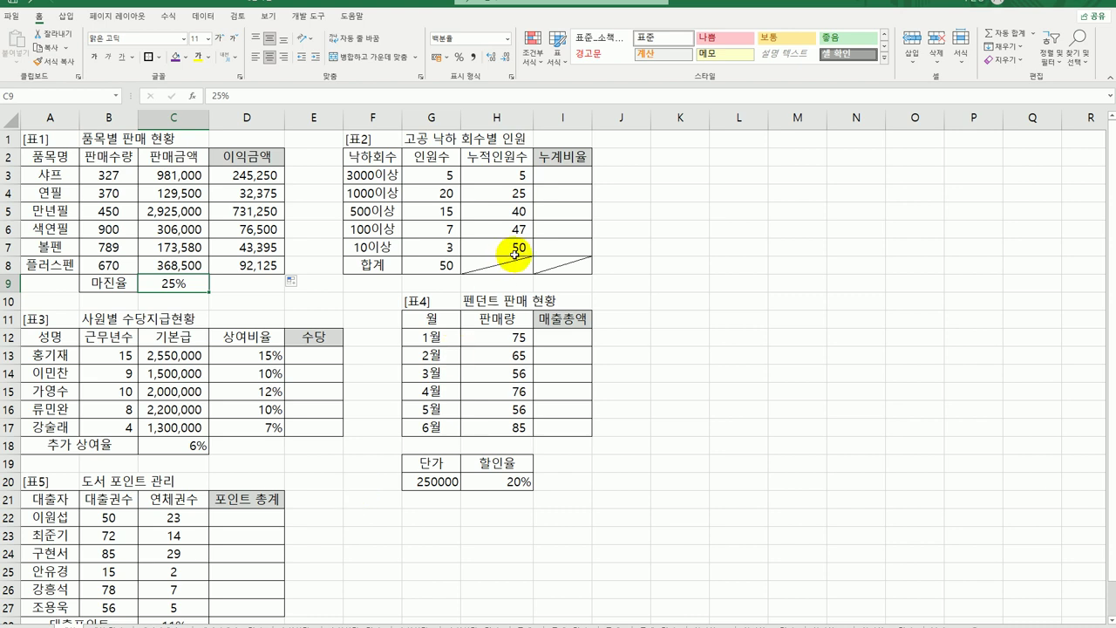
- Calculate the 누계비율 in I3 of 표2 with =H3/$G$8 and copy the formula down through I7
{"action": "left_click", "coordinate": [548, 175]}
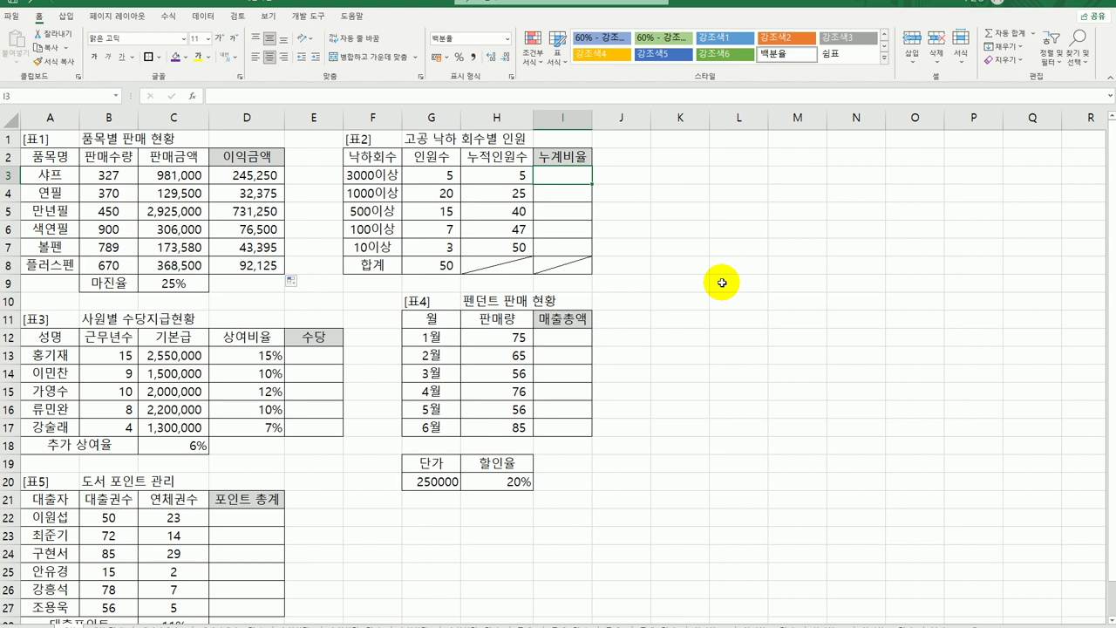
{"action": "left_click", "coordinate": [514, 175]}
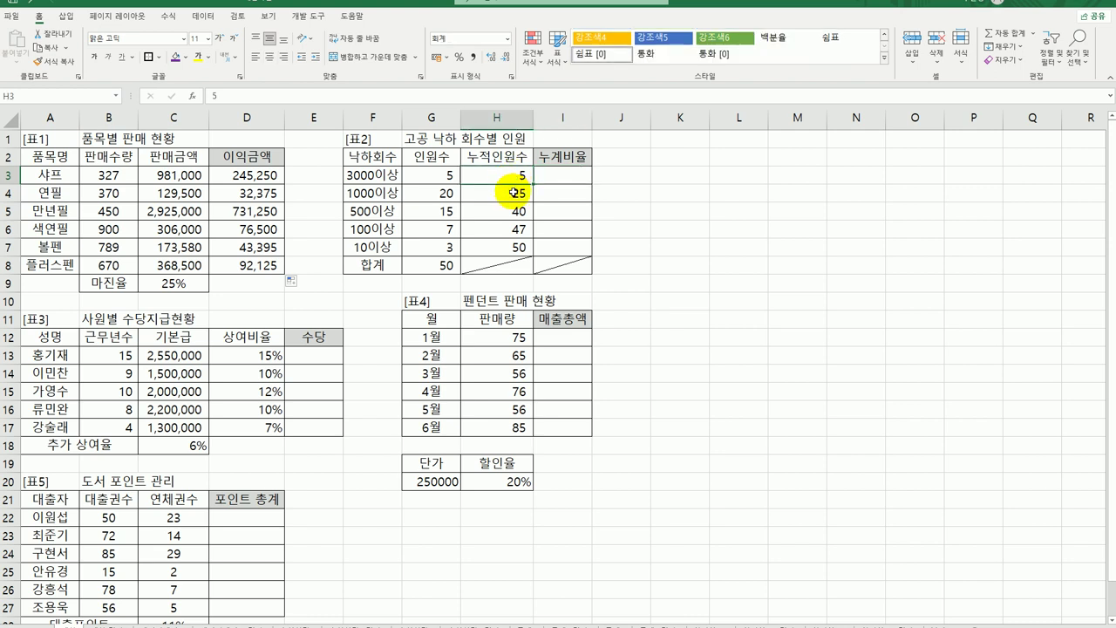
{"action": "left_click", "coordinate": [562, 177]}
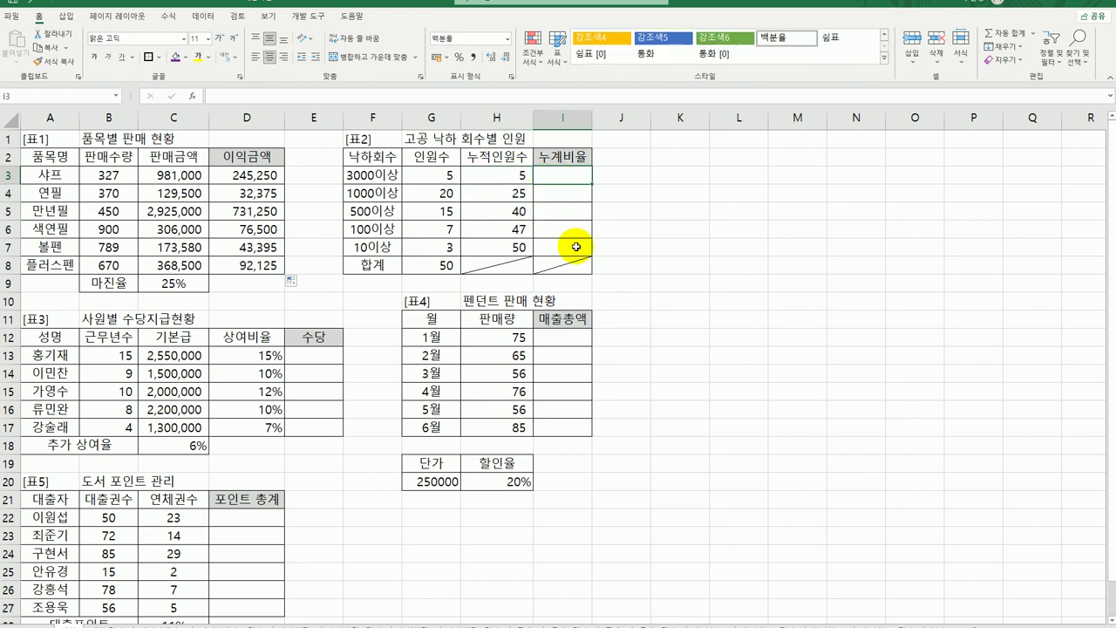
{"action": "left_click", "coordinate": [448, 265]}
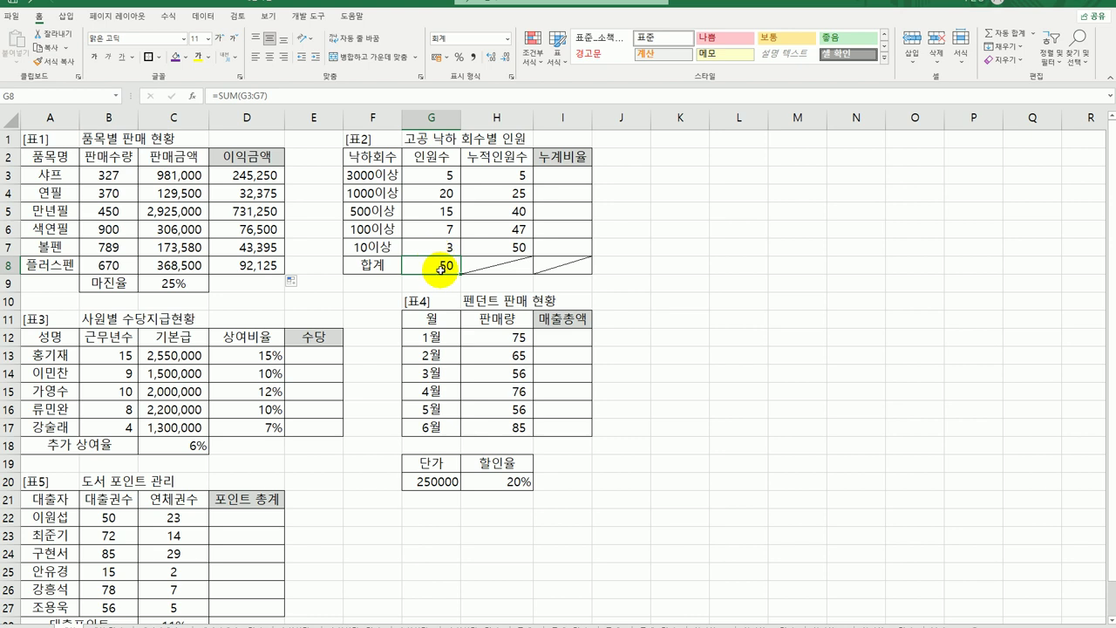
{"action": "left_click", "coordinate": [553, 176]}
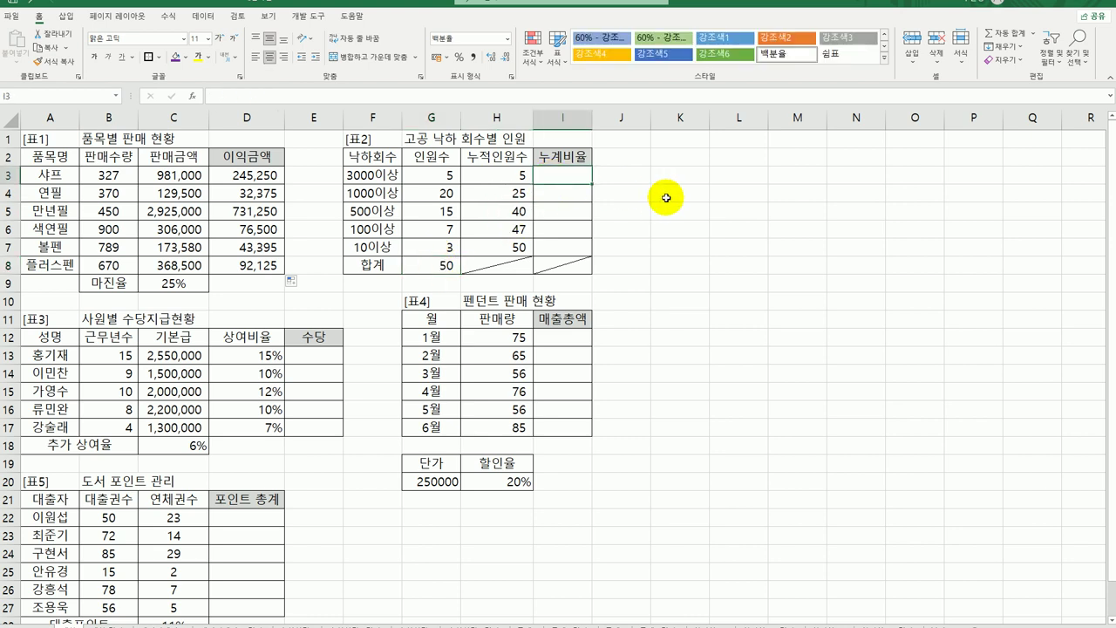
{"action": "type", "text": "="}
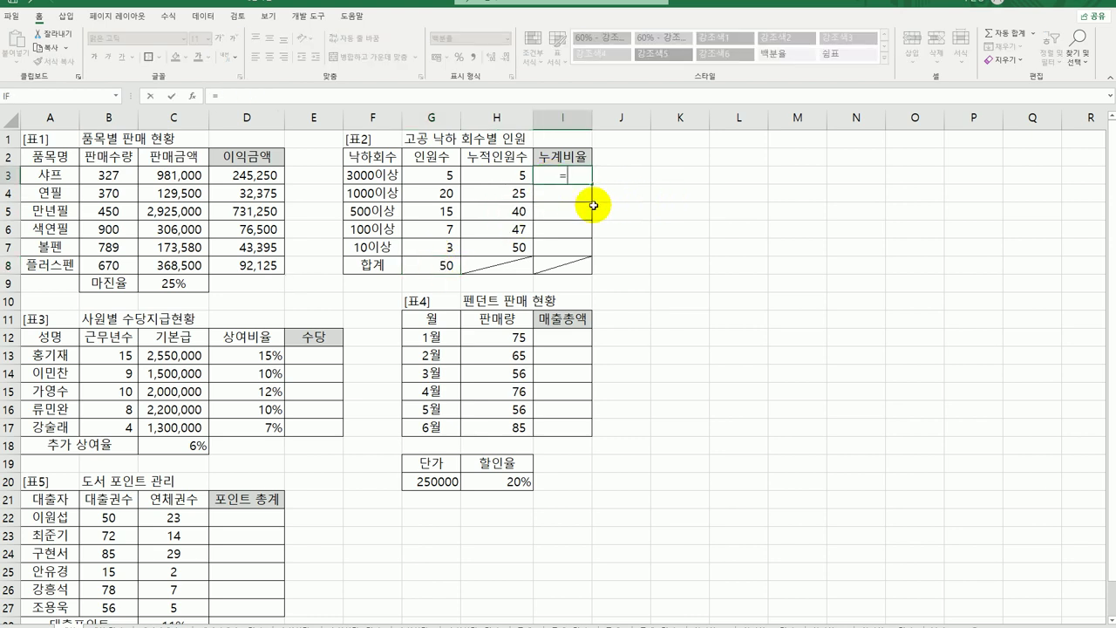
{"action": "left_click", "coordinate": [506, 176]}
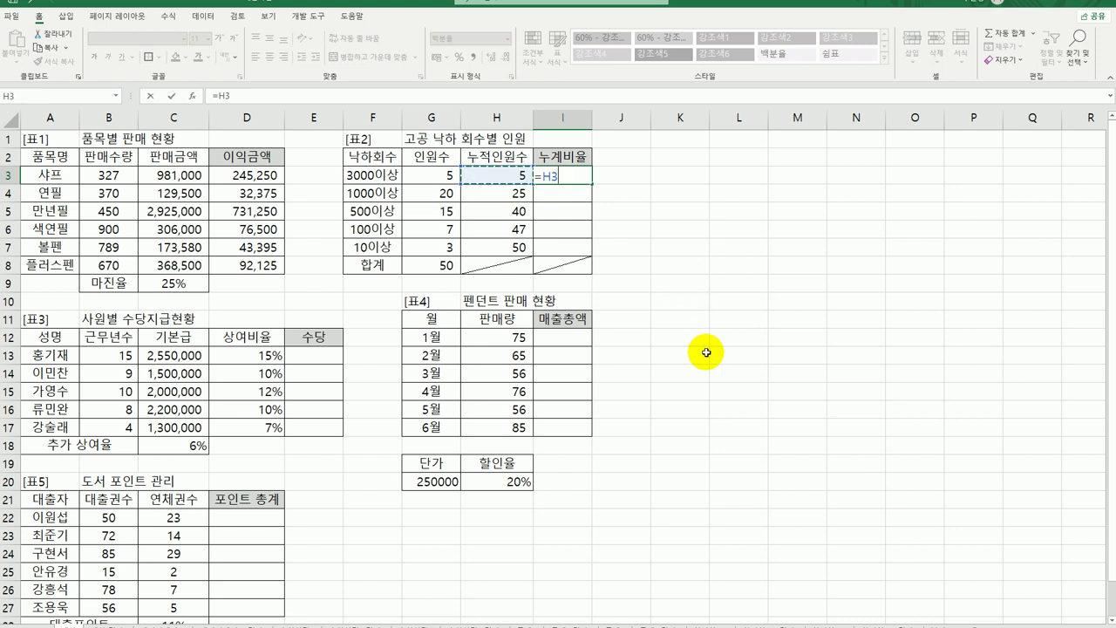
{"action": "type", "text": "/"}
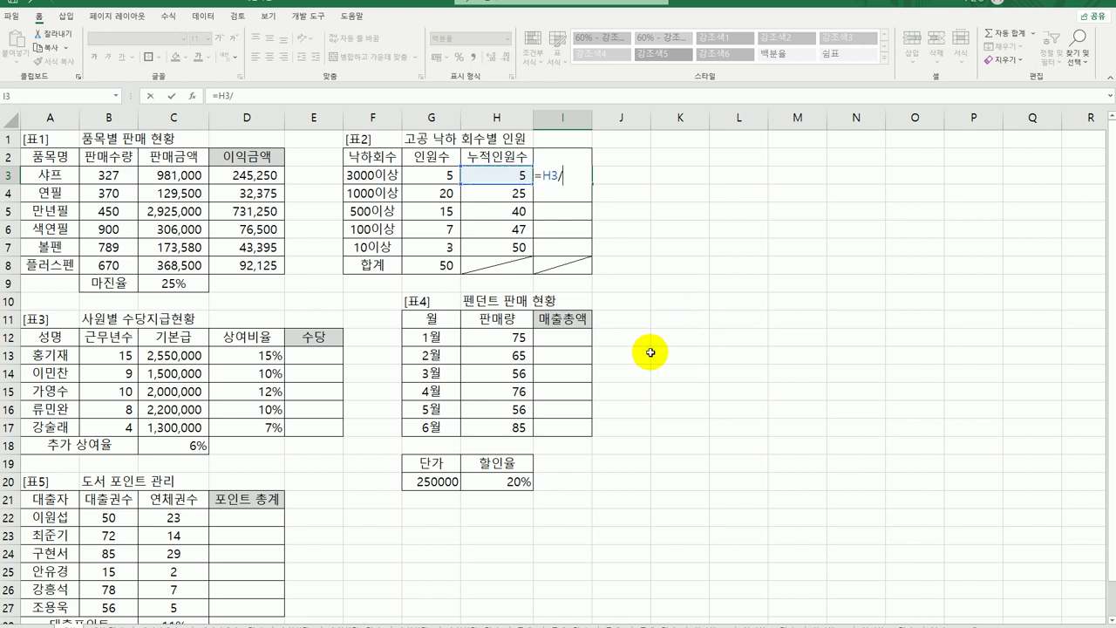
{"action": "left_click", "coordinate": [445, 264]}
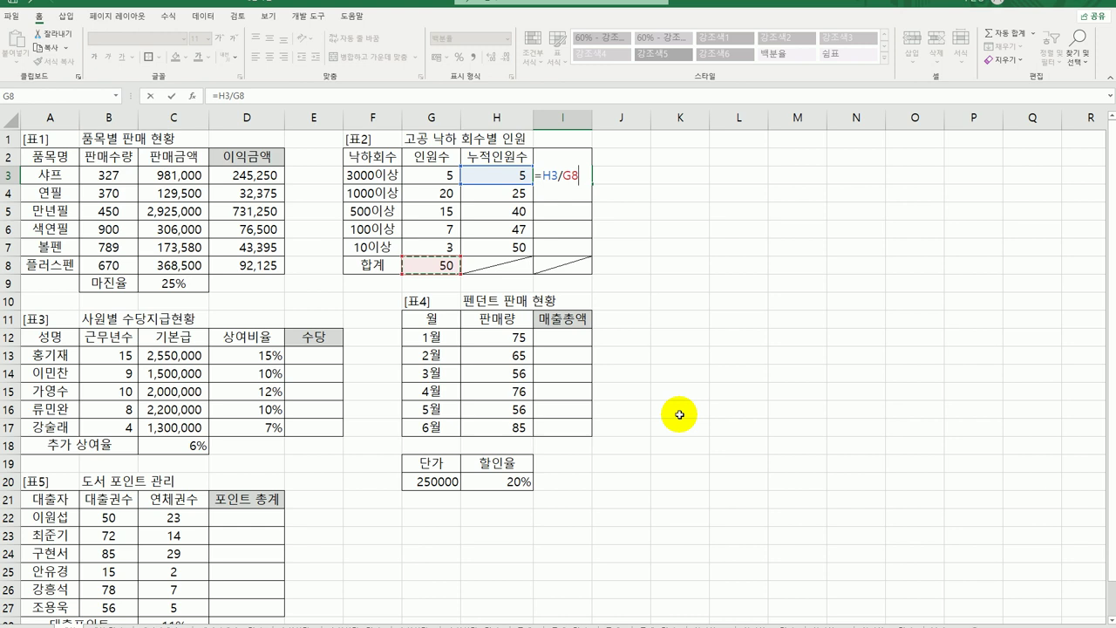
{"action": "key", "text": "F4"}
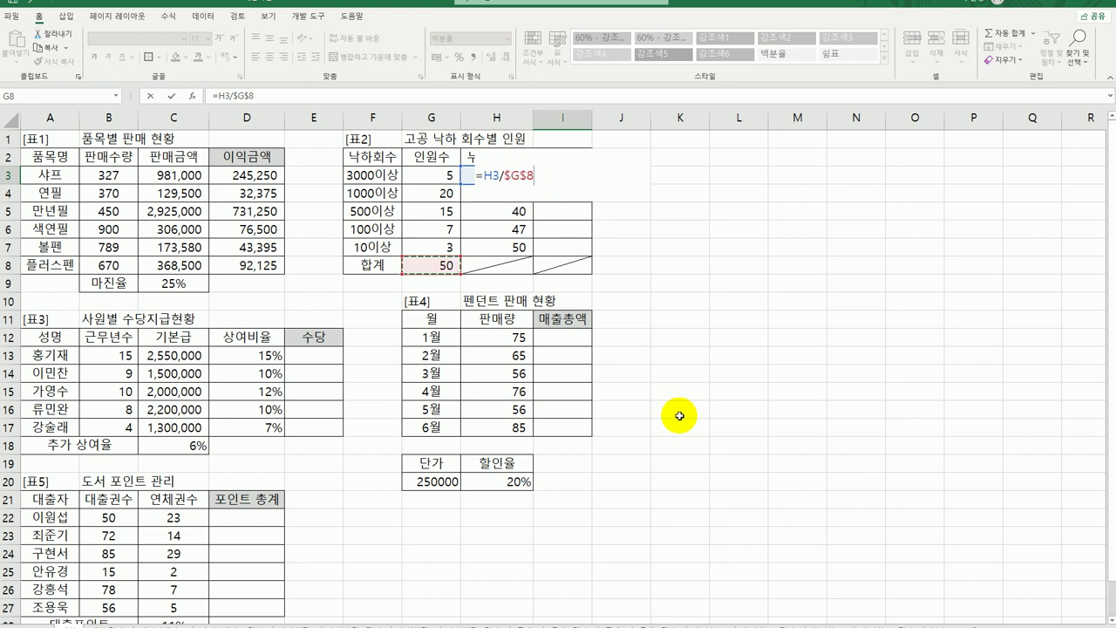
{"action": "key", "text": "Return"}
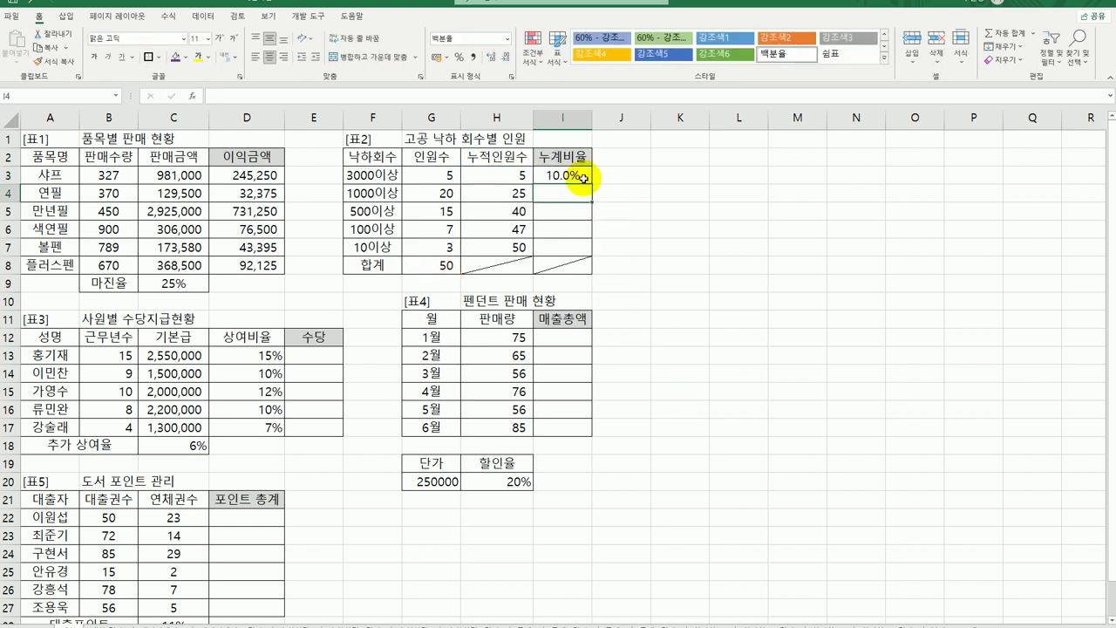
{"action": "left_click", "coordinate": [580, 180]}
{"action": "left_click_drag", "start_coordinate": [592, 183], "coordinate": [590, 249]}
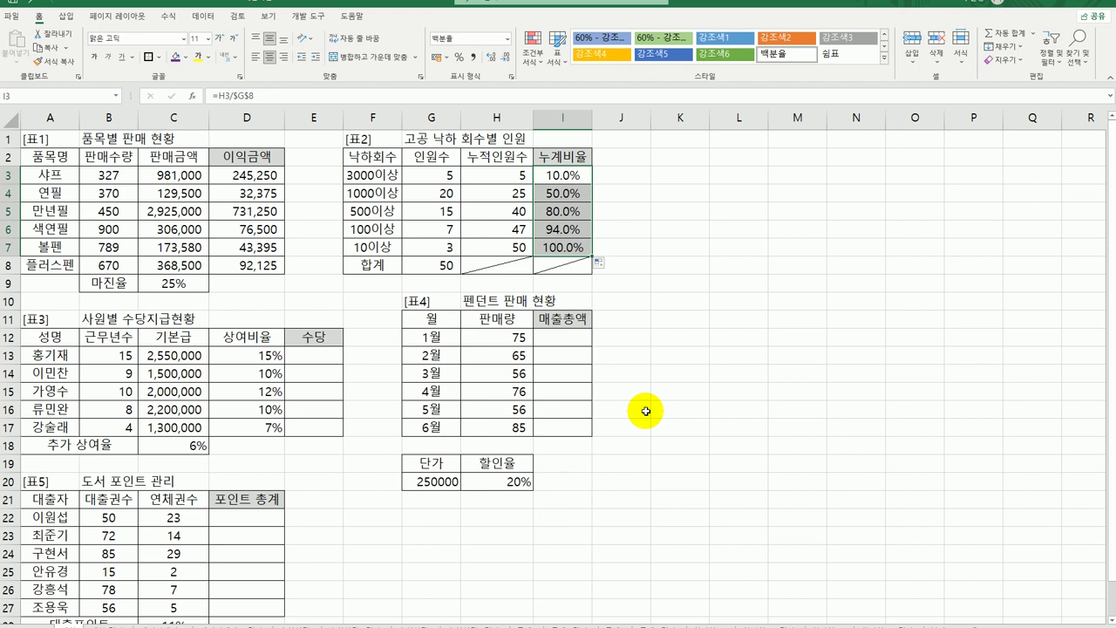
- Calculate the 수당 in E13 of 표3 with =C13+C13*(D13+$C$18) and copy the formula down through E17
{"action": "left_click", "coordinate": [329, 356]}
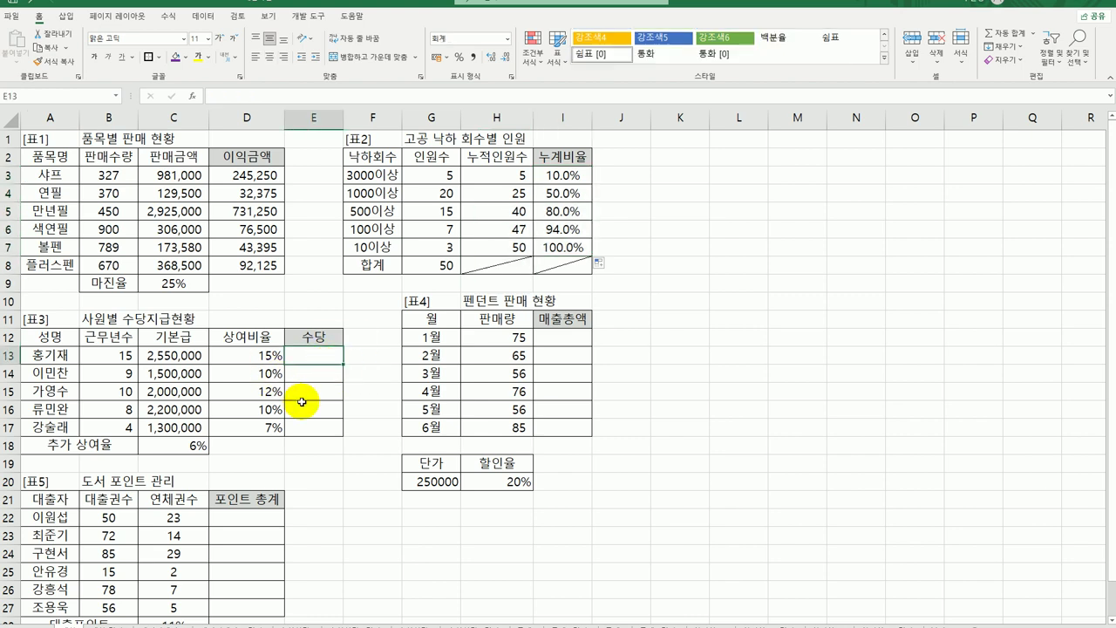
{"action": "key", "text": "F2"}
{"action": "type", "text": "="}
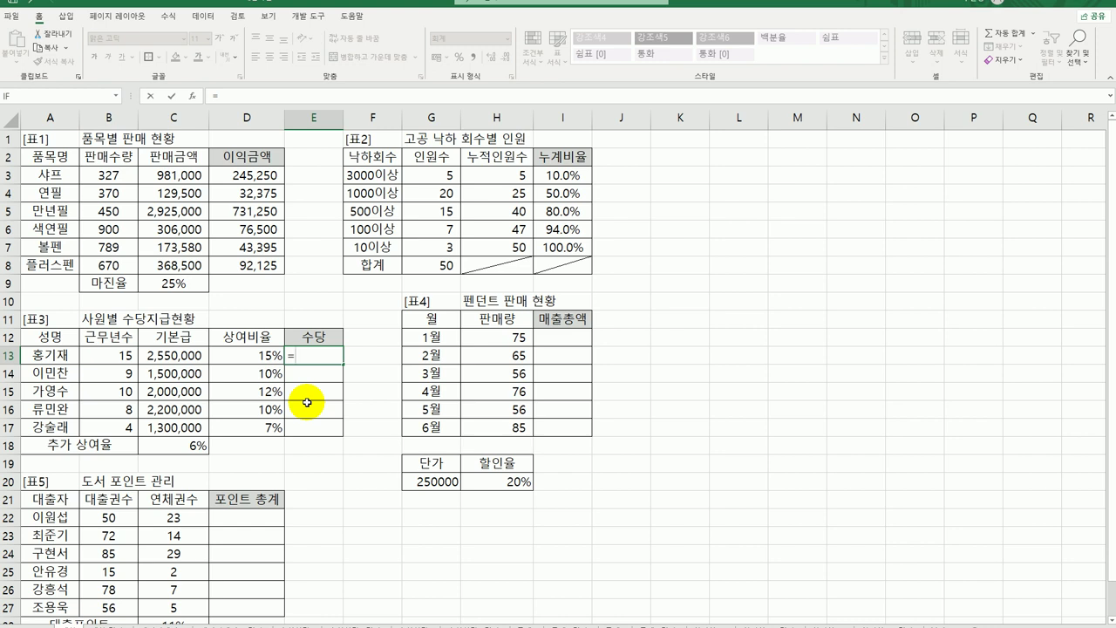
{"action": "left_click", "coordinate": [183, 356]}
{"action": "type", "text": "+"}
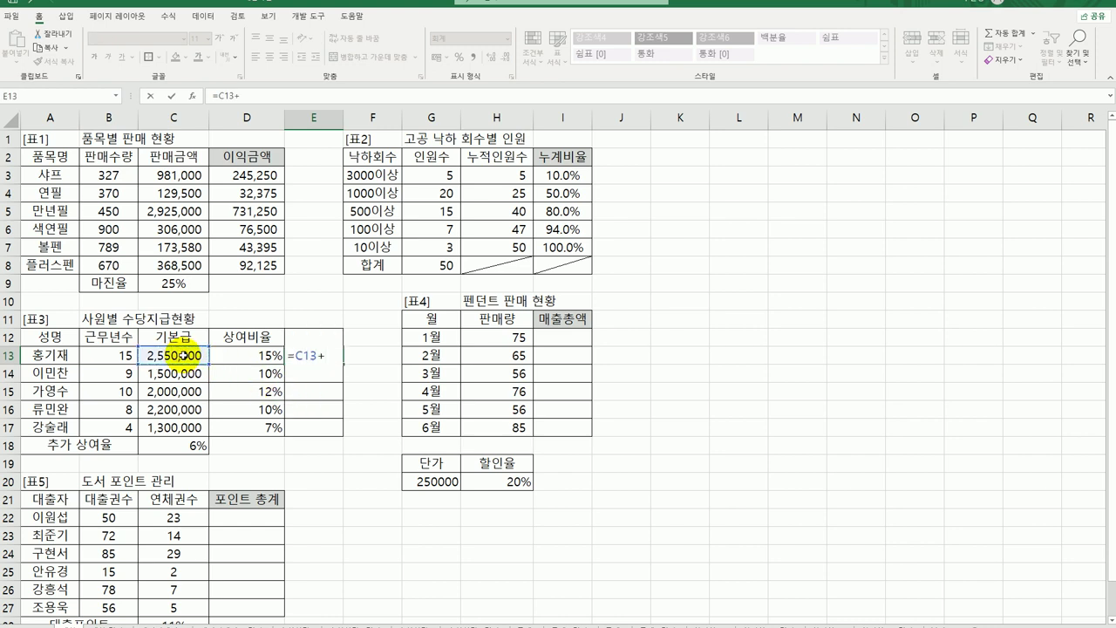
{"action": "left_click", "coordinate": [183, 355]}
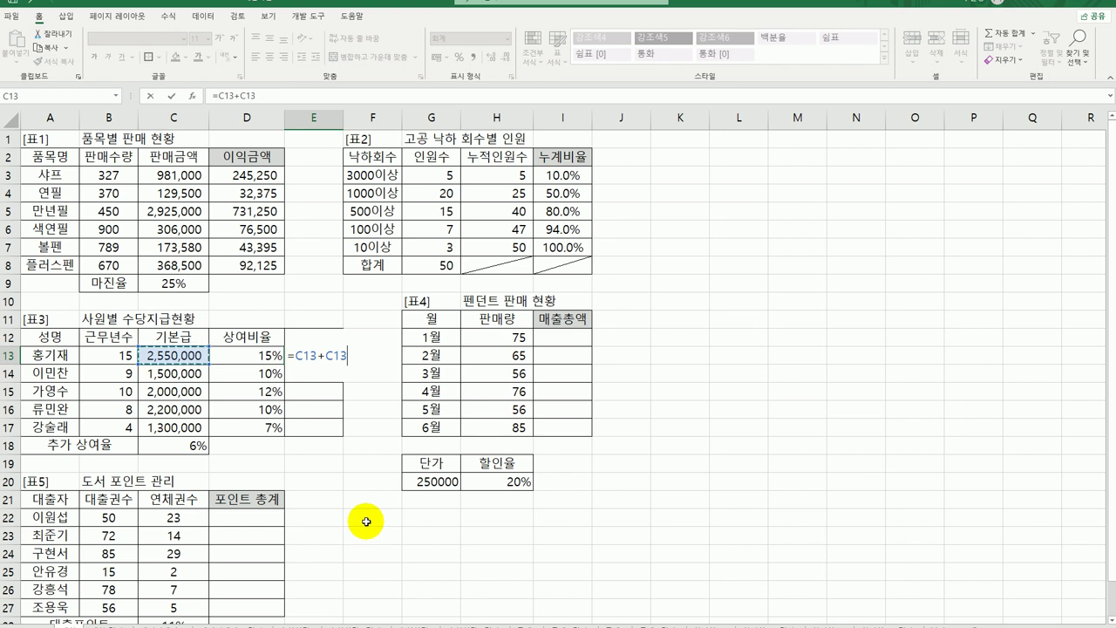
{"action": "type", "text": "*("}
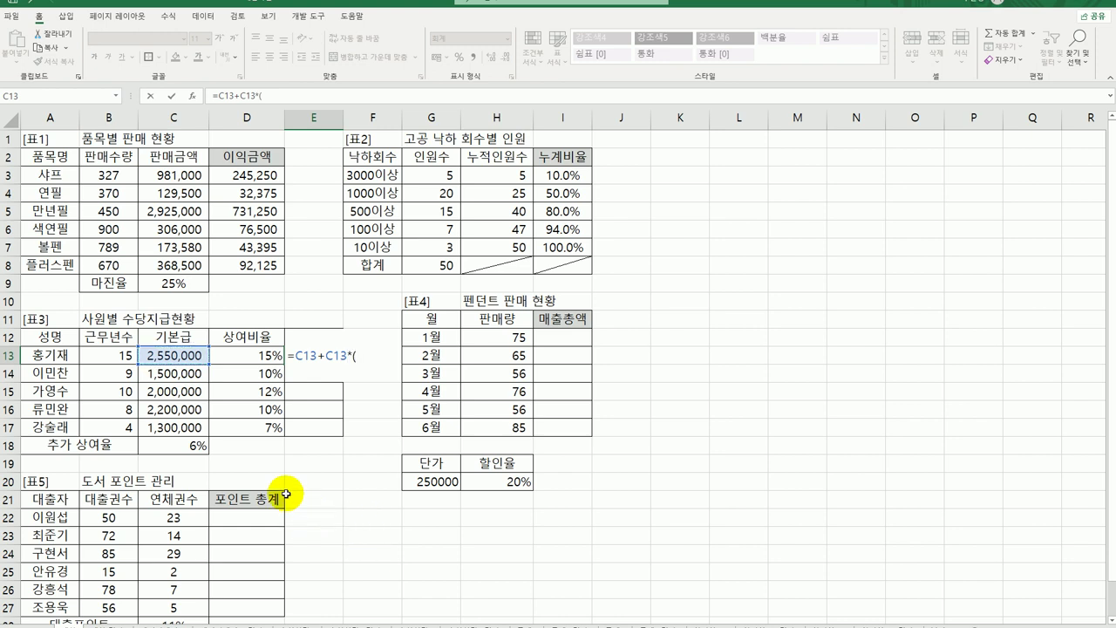
{"action": "left_click", "coordinate": [232, 356]}
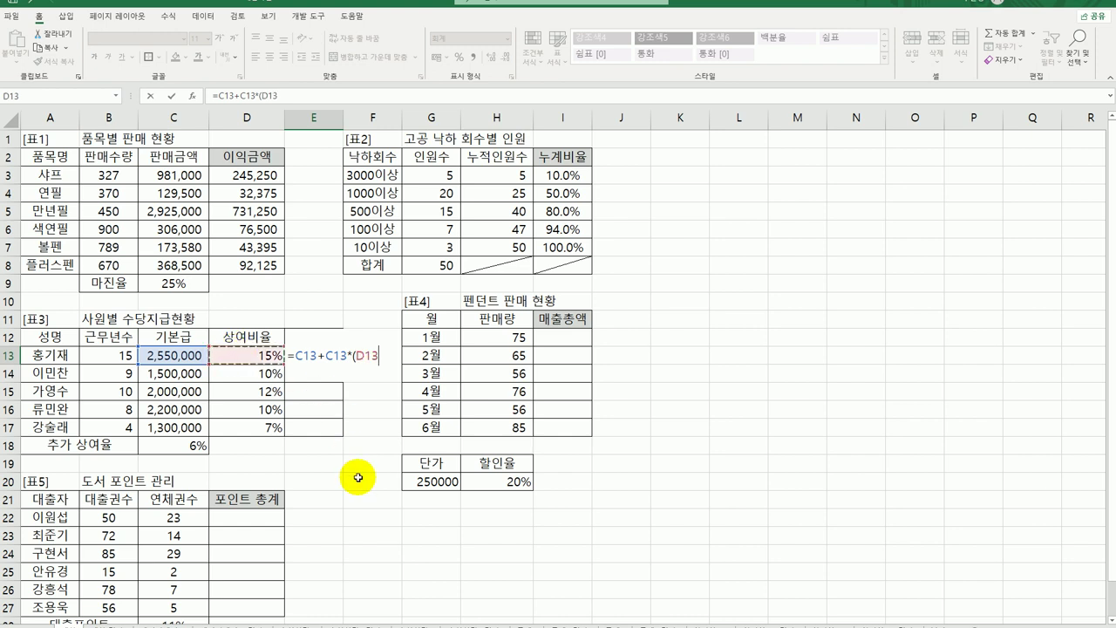
{"action": "type", "text": "+"}
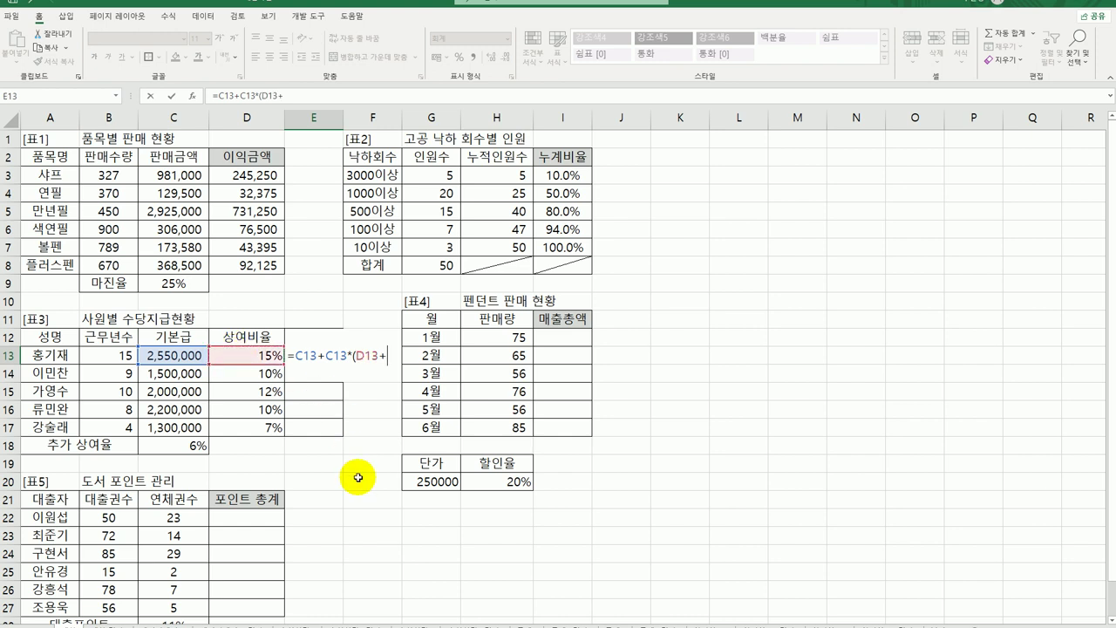
{"action": "left_click", "coordinate": [181, 445]}
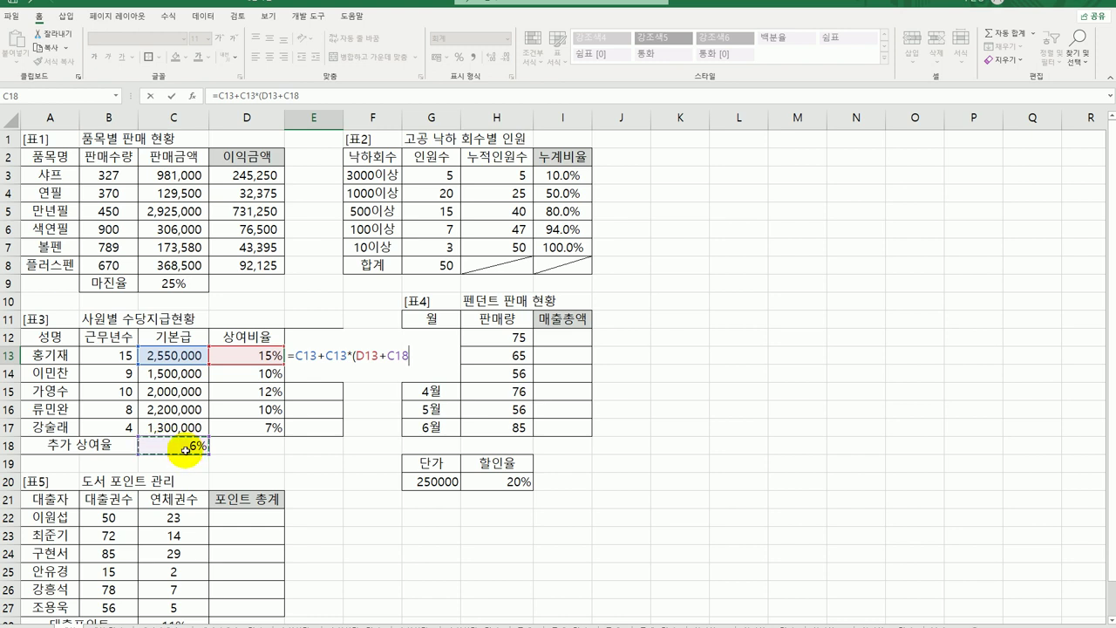
{"action": "key", "text": "F4"}
{"action": "type", "text": ")"}
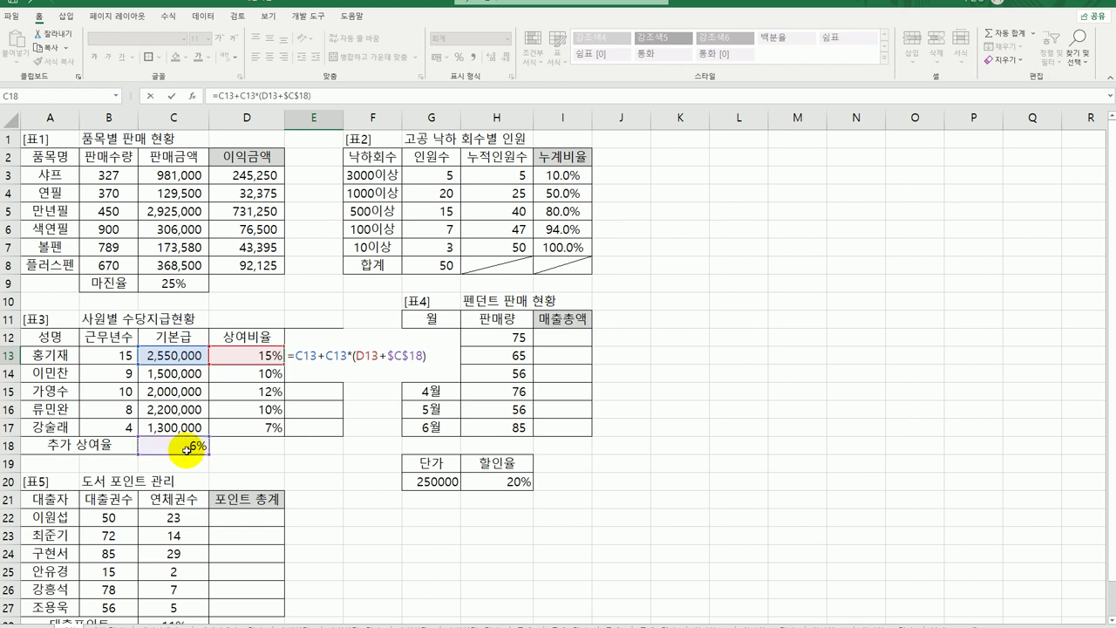
{"action": "key", "text": "Return"}
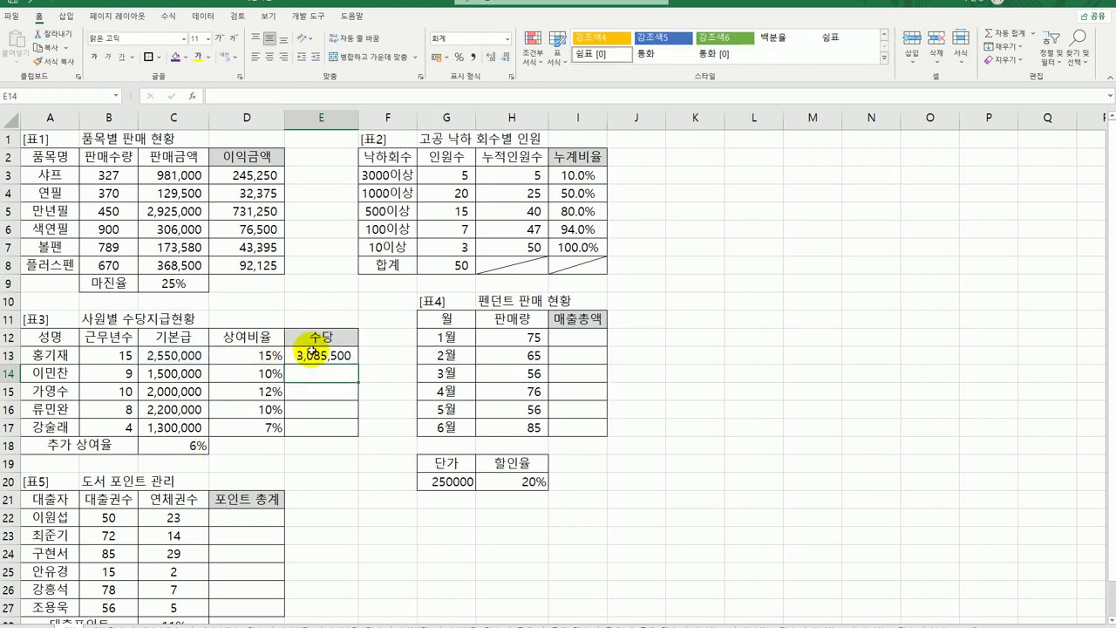
{"action": "left_click", "coordinate": [307, 354]}
{"action": "left_click_drag", "start_coordinate": [360, 365], "coordinate": [360, 431]}
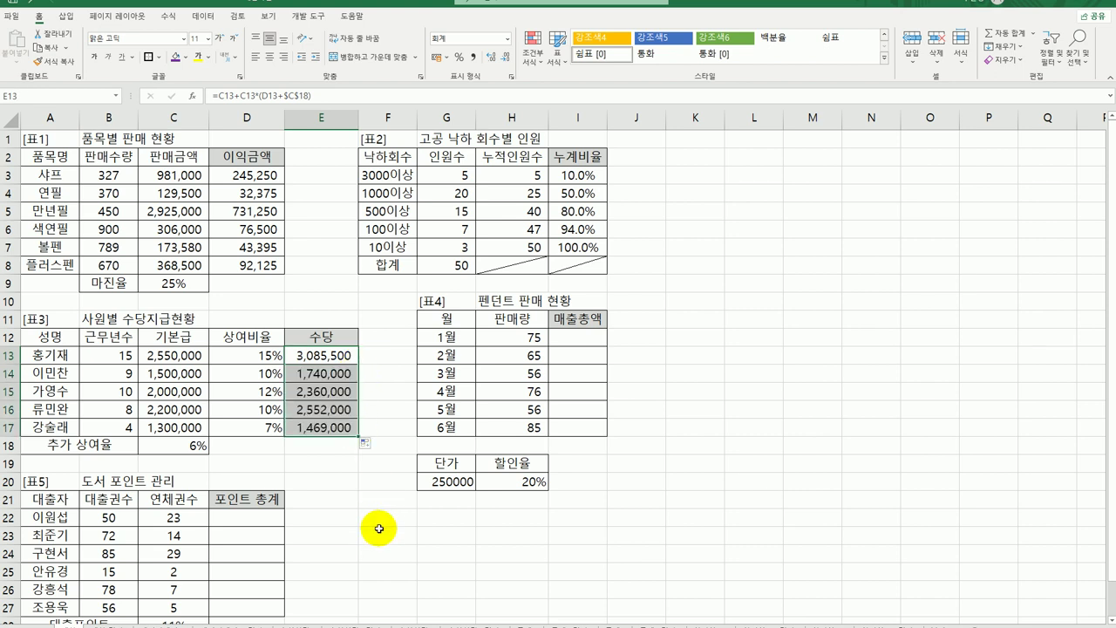
- Calculate the 매출총액 in I12 of 표4 with =(H12*$G$20)*(1-$H$20) and copy the formula down through I17
{"action": "left_click", "coordinate": [593, 340]}
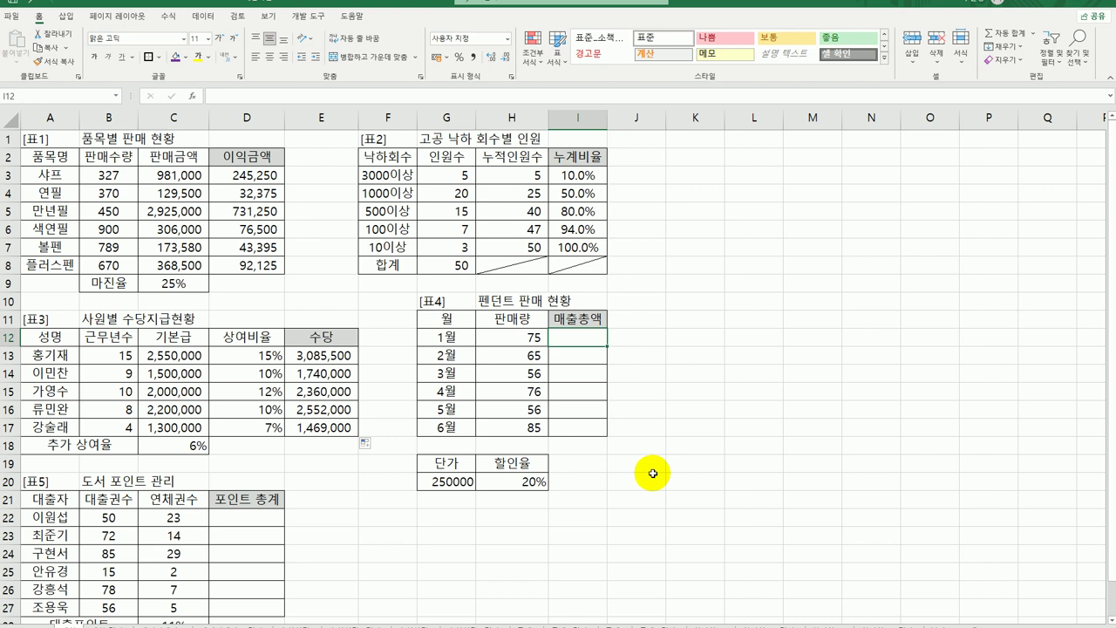
{"action": "type", "text": "="}
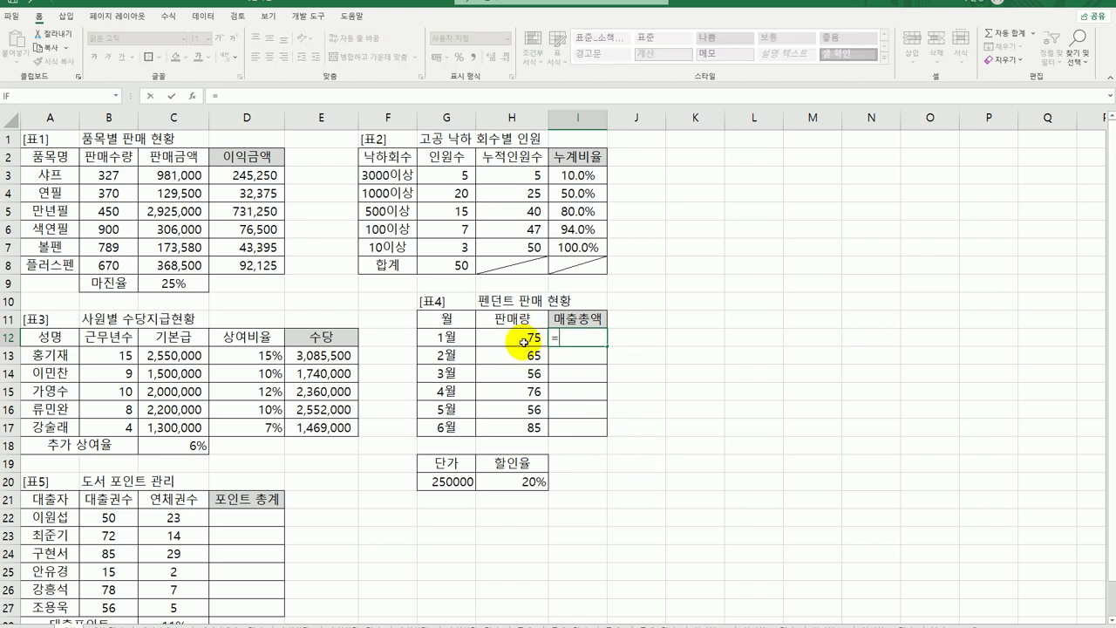
{"action": "type", "text": "("}
{"action": "left_click", "coordinate": [523, 342]}
{"action": "type", "text": "*"}
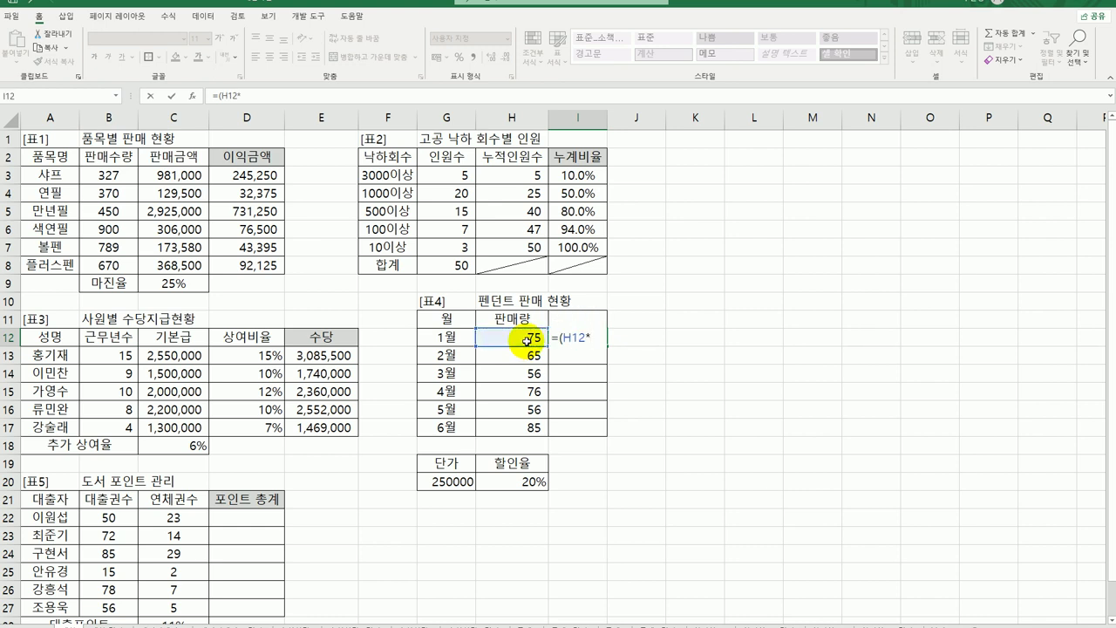
{"action": "left_click", "coordinate": [461, 481]}
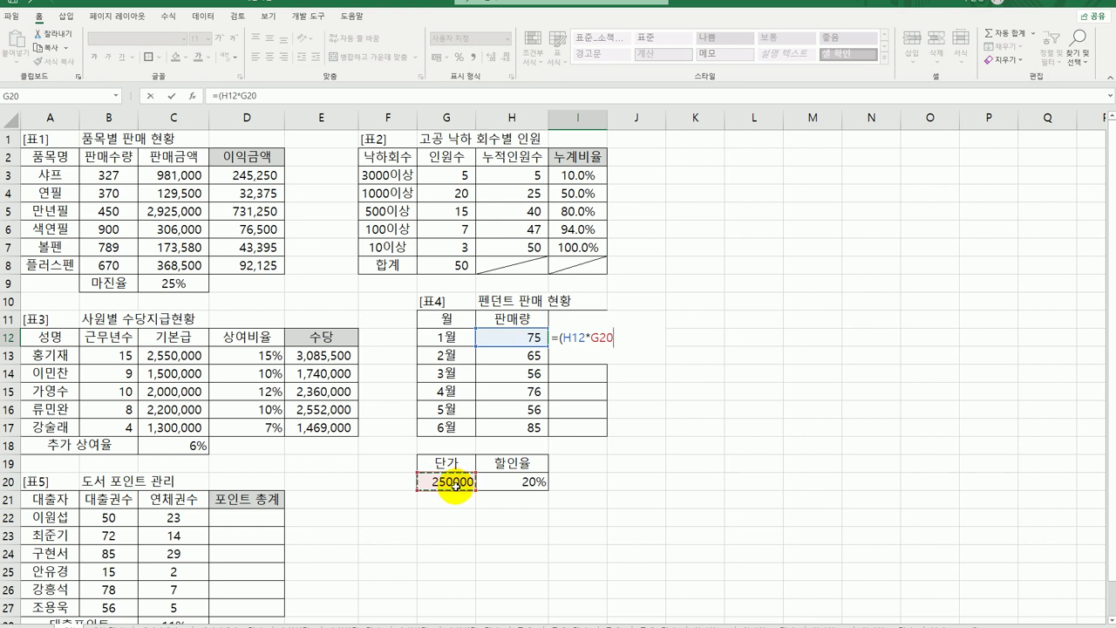
{"action": "key", "text": "F4"}
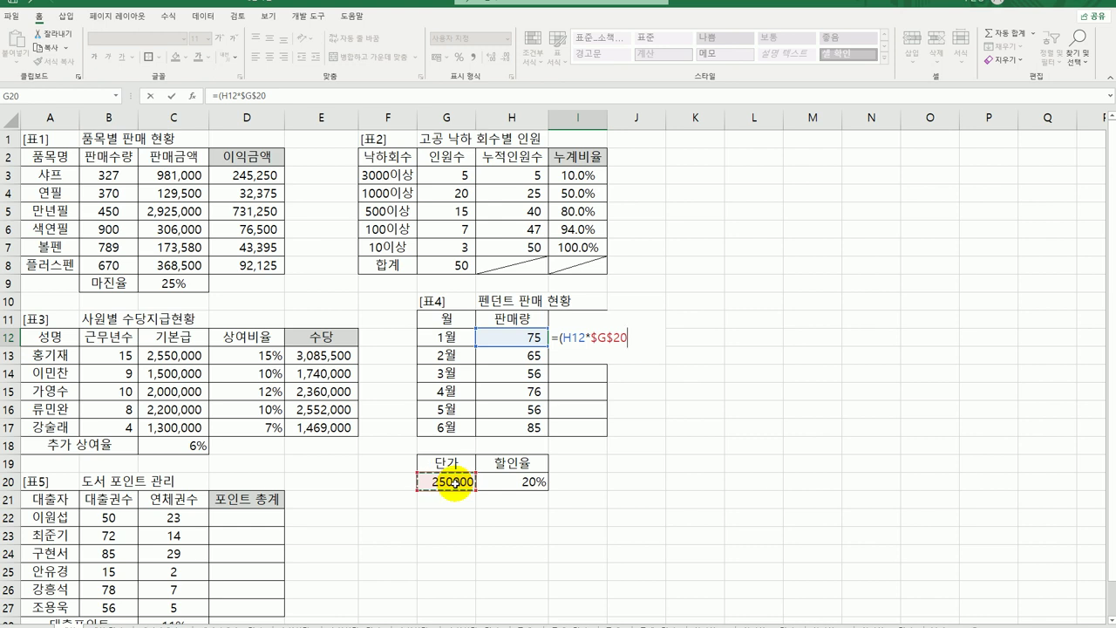
{"action": "type", "text": ")*(1-"}
{"action": "left_click", "coordinate": [498, 480]}
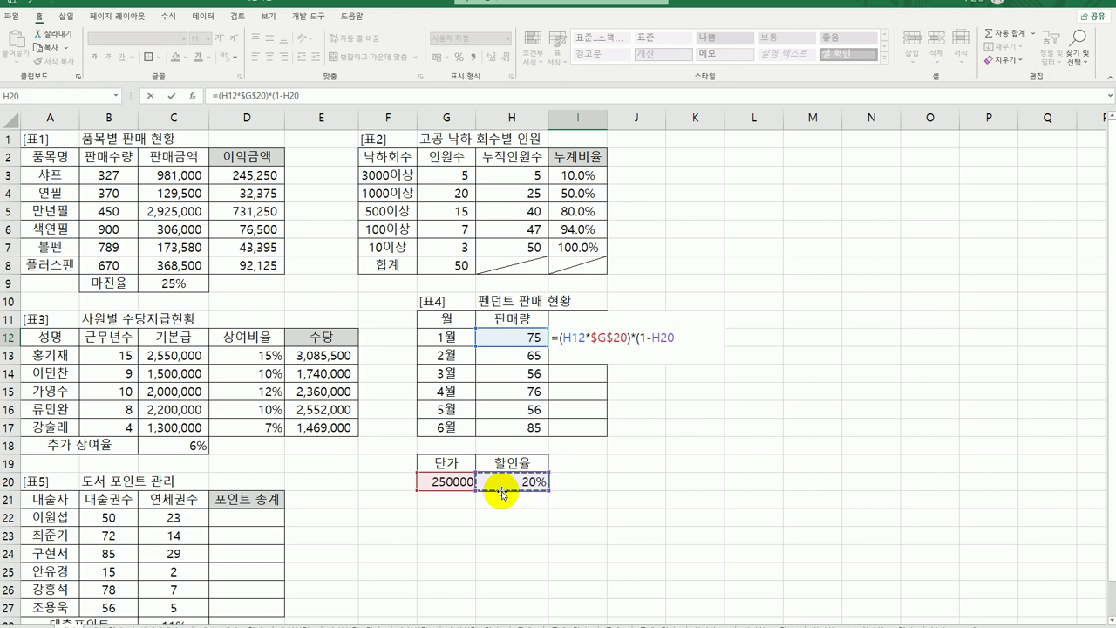
{"action": "key", "text": "F4"}
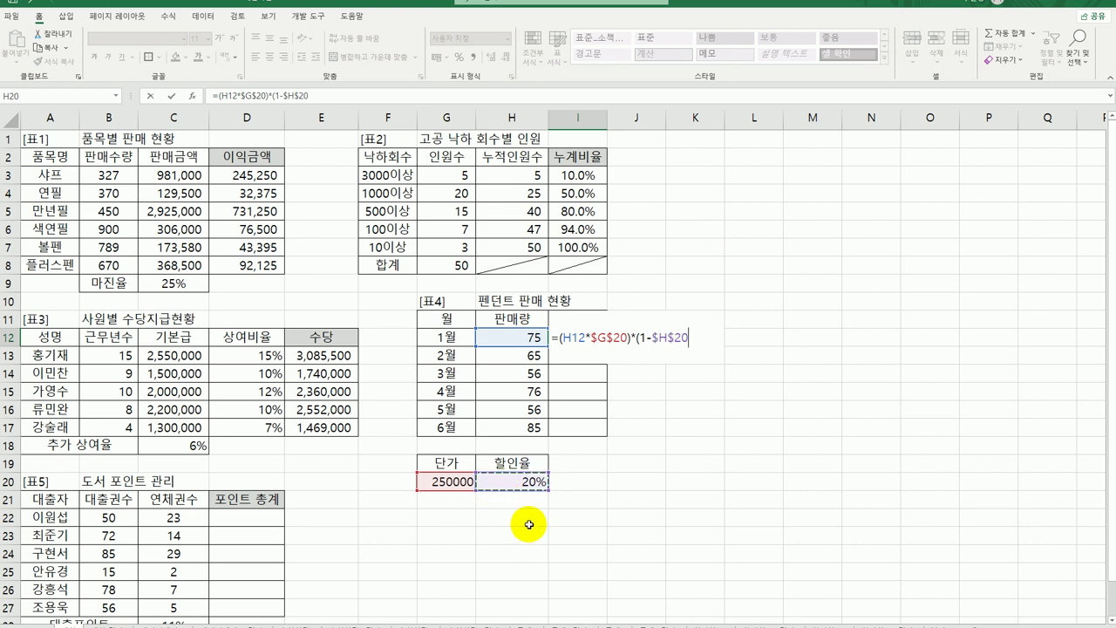
{"action": "key", "text": "Return"}
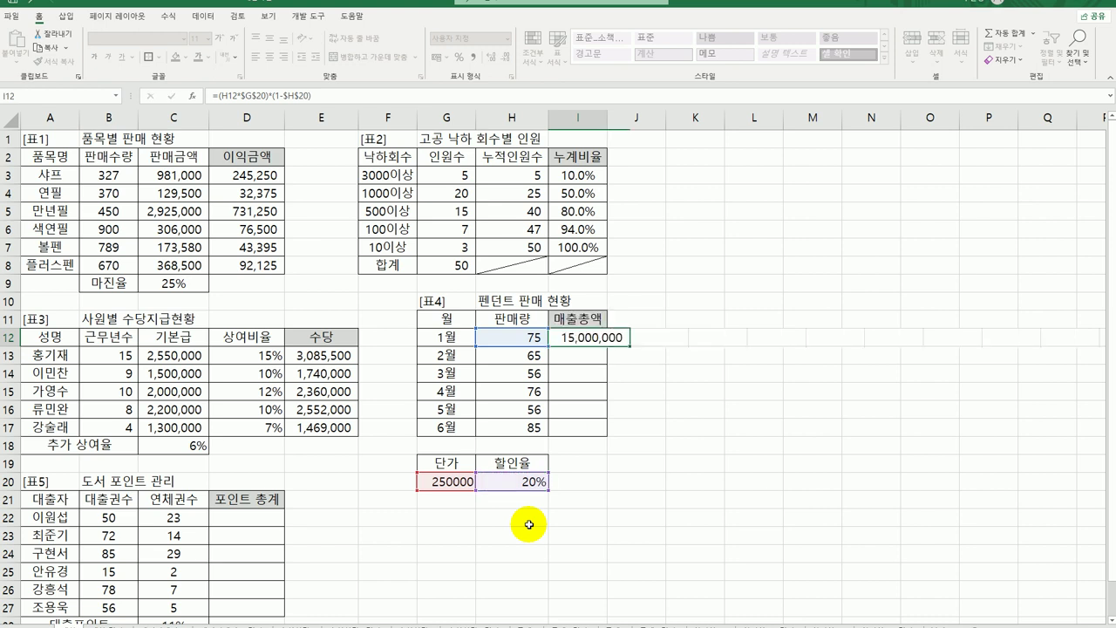
{"action": "left_click", "coordinate": [614, 342]}
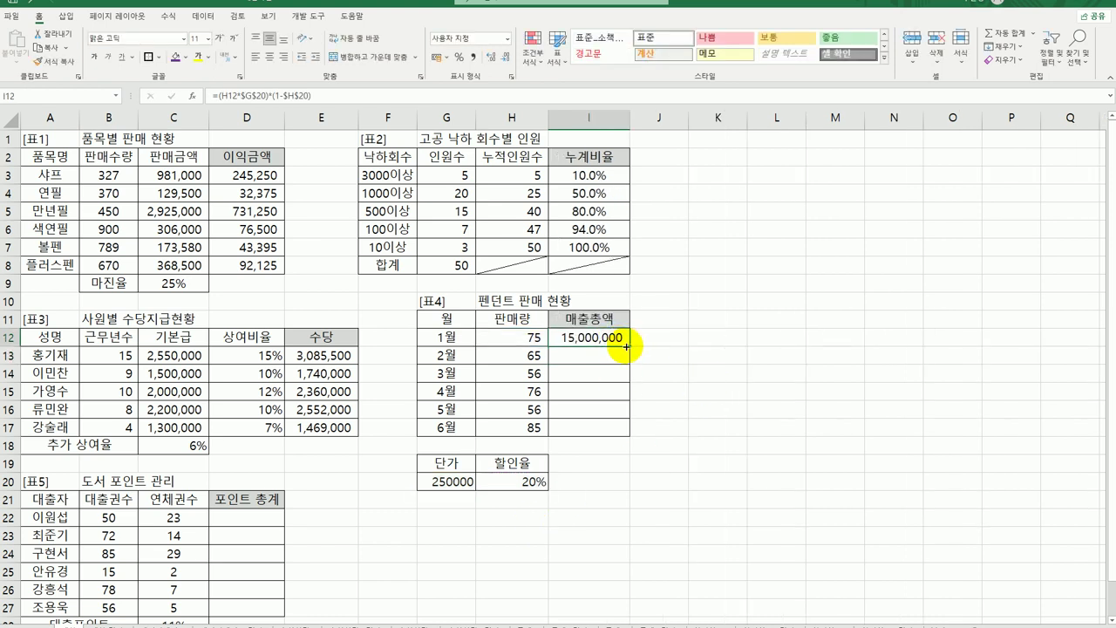
{"action": "left_click_drag", "start_coordinate": [629, 346], "coordinate": [630, 431]}
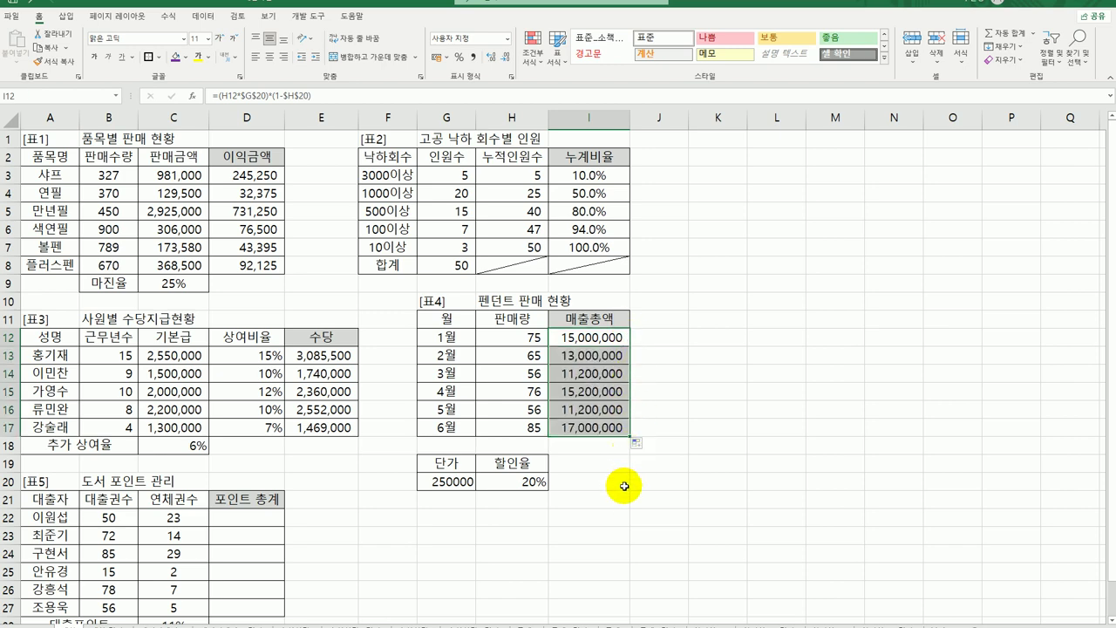
- Calculate the 포인트 총계 in D22 of 표5 with =B22*$C$28+C22*$C$29 and copy the formula down through D27
{"action": "scroll", "coordinate": [577, 484], "scroll_direction": "down", "scroll_amount": 1}
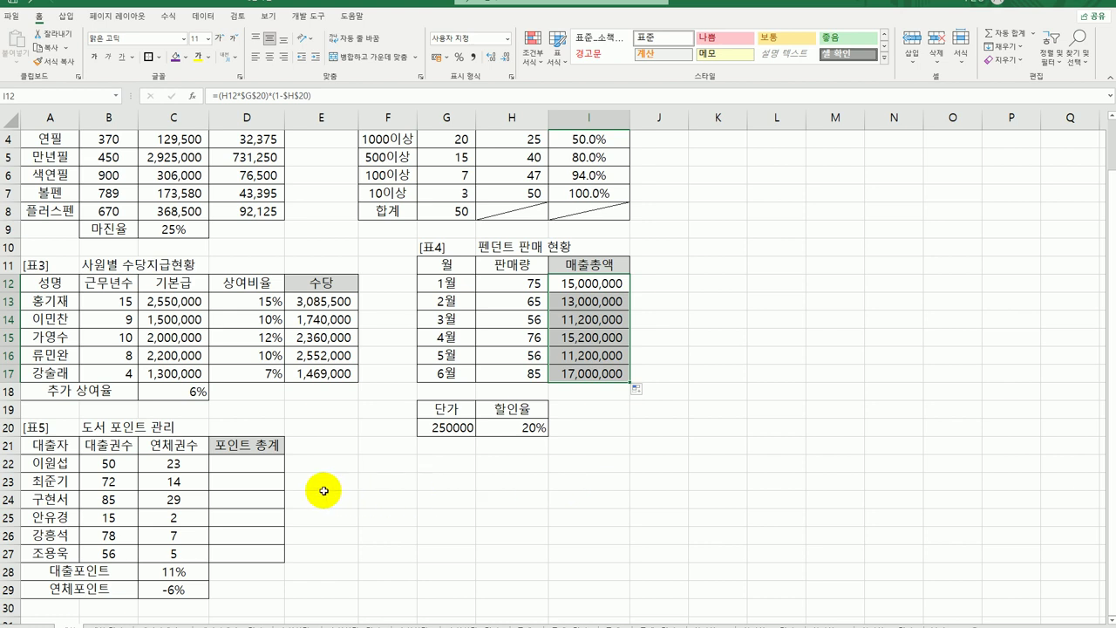
{"action": "left_click", "coordinate": [246, 463]}
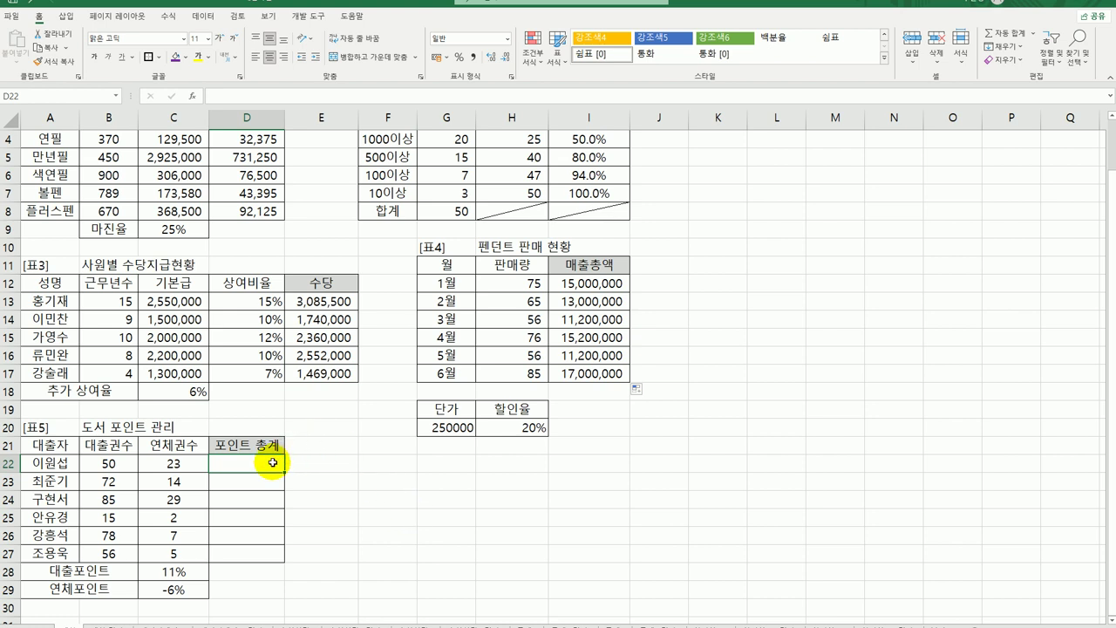
{"action": "type", "text": "="}
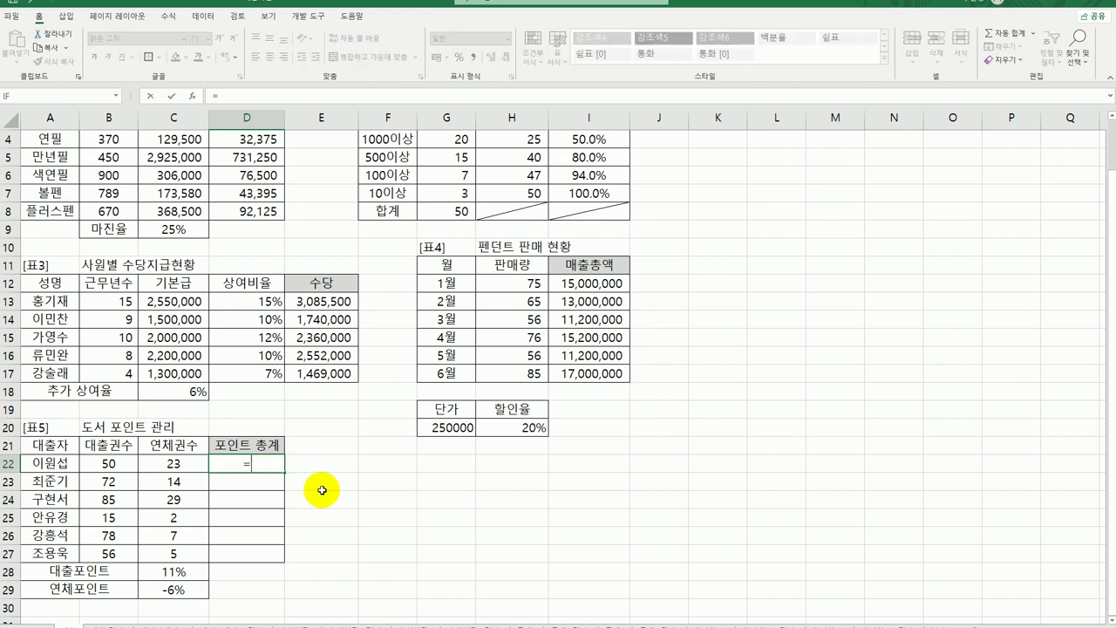
{"action": "left_click", "coordinate": [110, 462]}
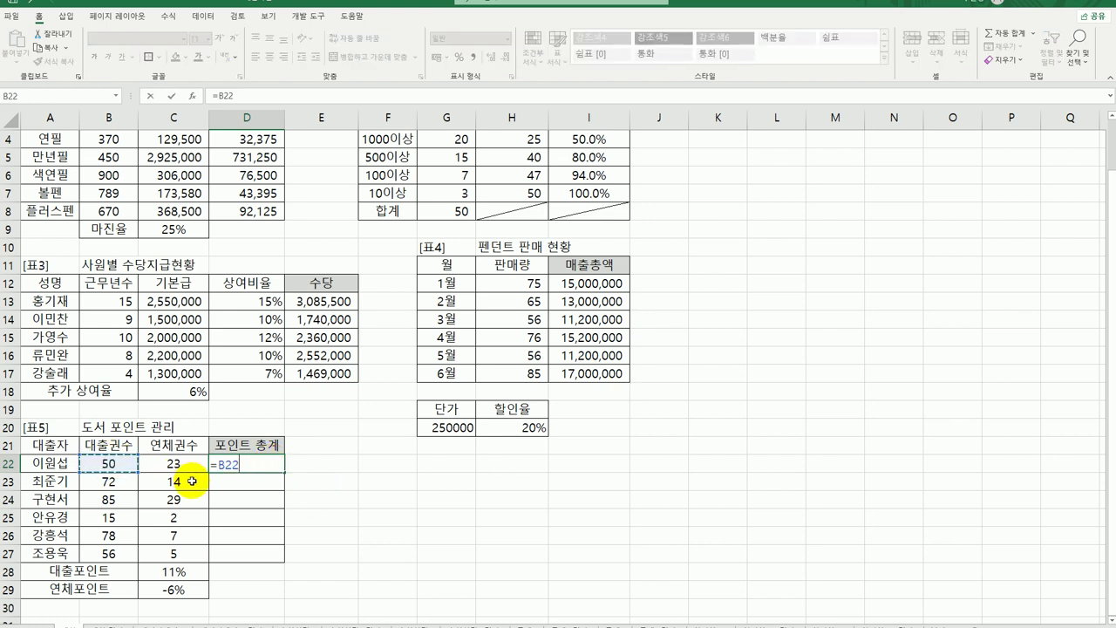
{"action": "type", "text": "*"}
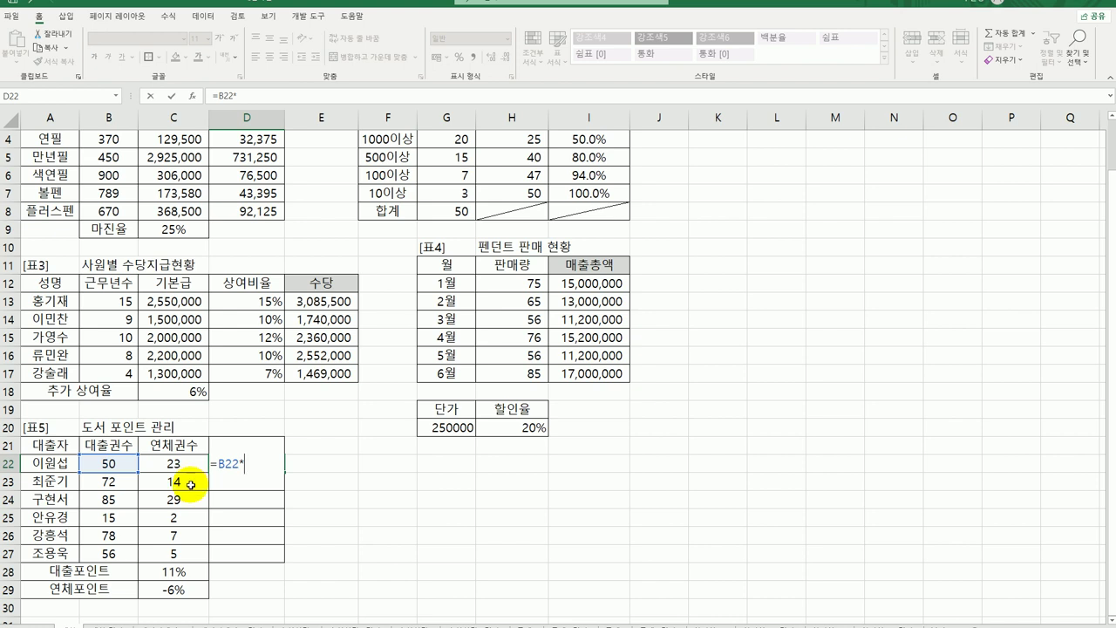
{"action": "left_click", "coordinate": [191, 569]}
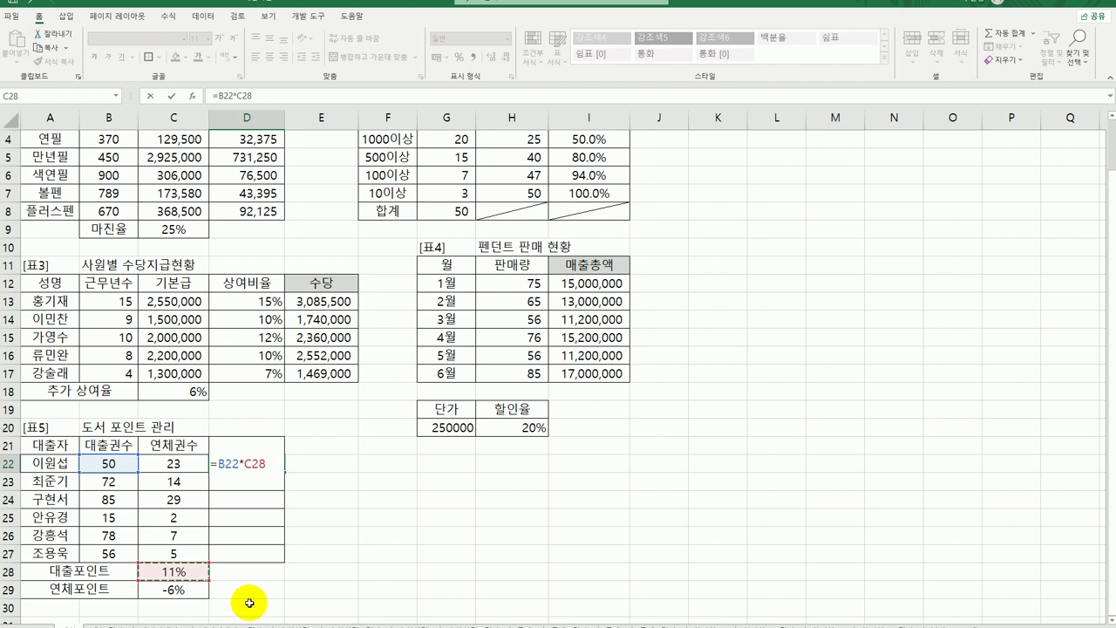
{"action": "key", "text": "F4"}
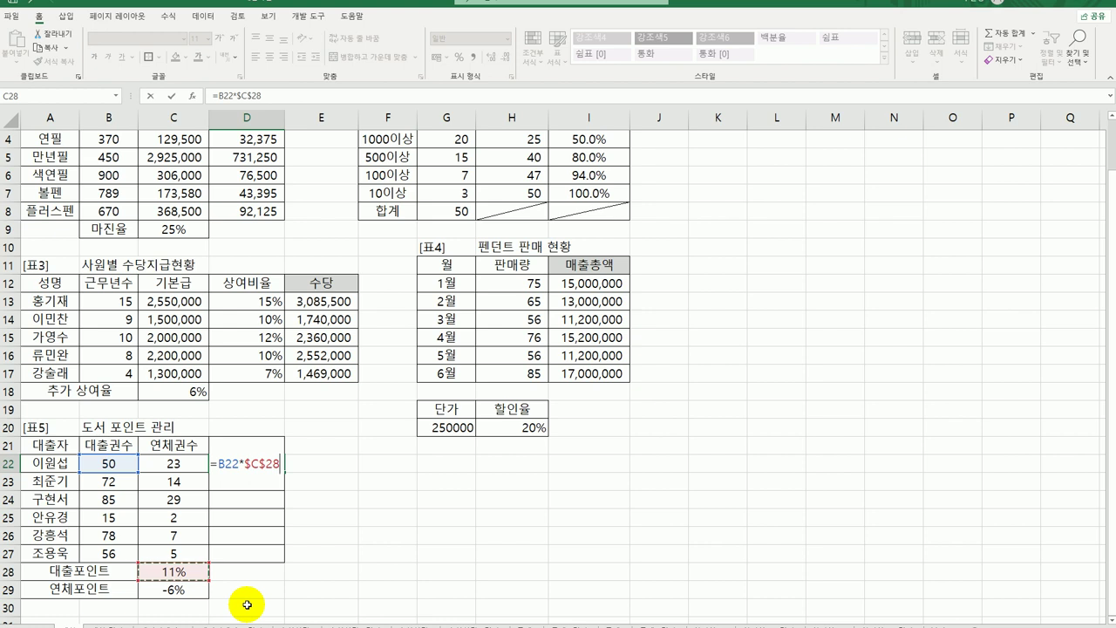
{"action": "type", "text": "+"}
{"action": "key", "text": "Left"}
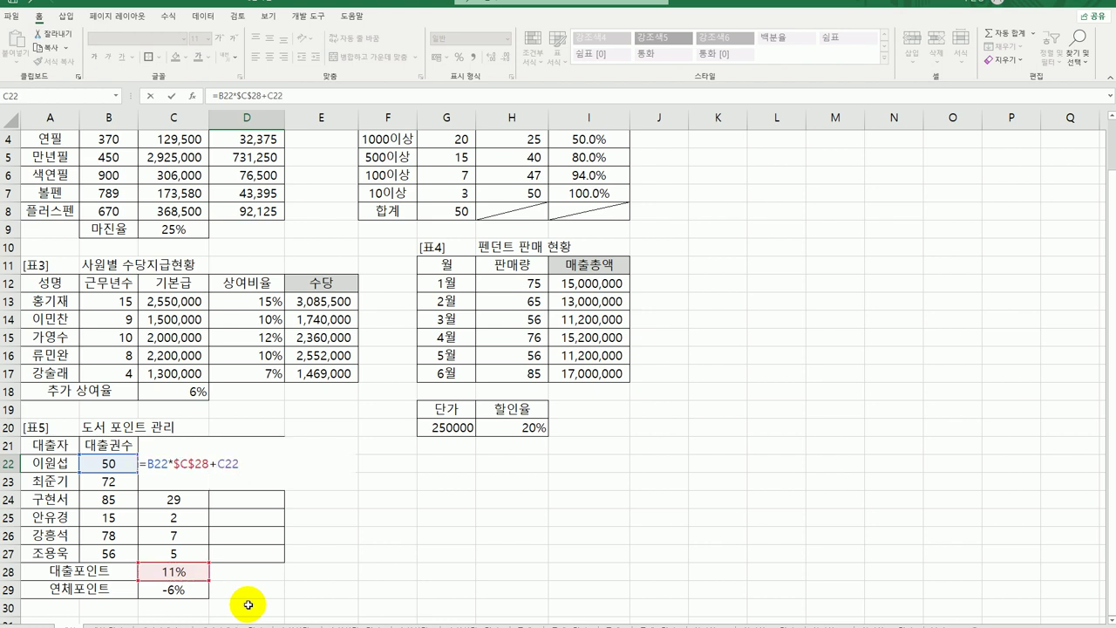
{"action": "type", "text": "*"}
{"action": "left_click", "coordinate": [195, 589]}
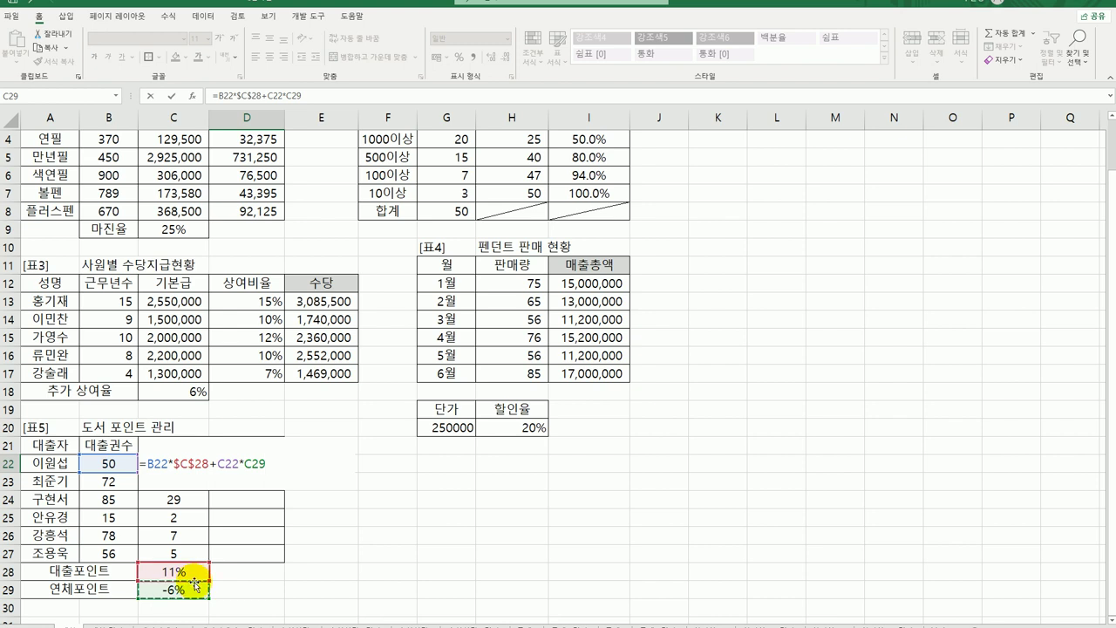
{"action": "key", "text": "F4"}
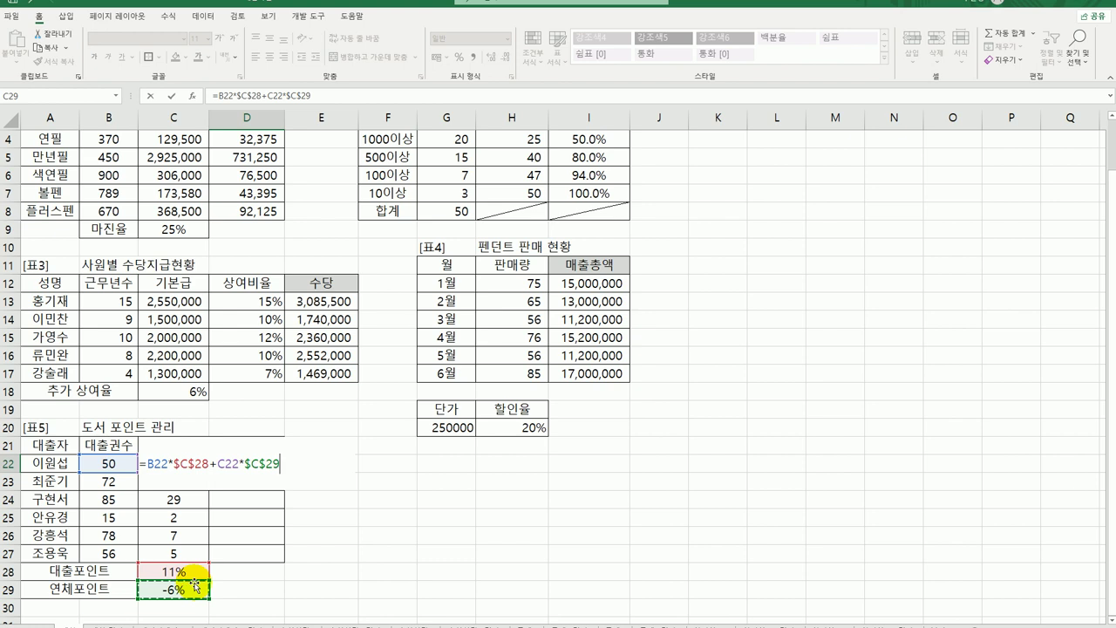
{"action": "key", "text": "Return"}
{"action": "left_click", "coordinate": [245, 464]}
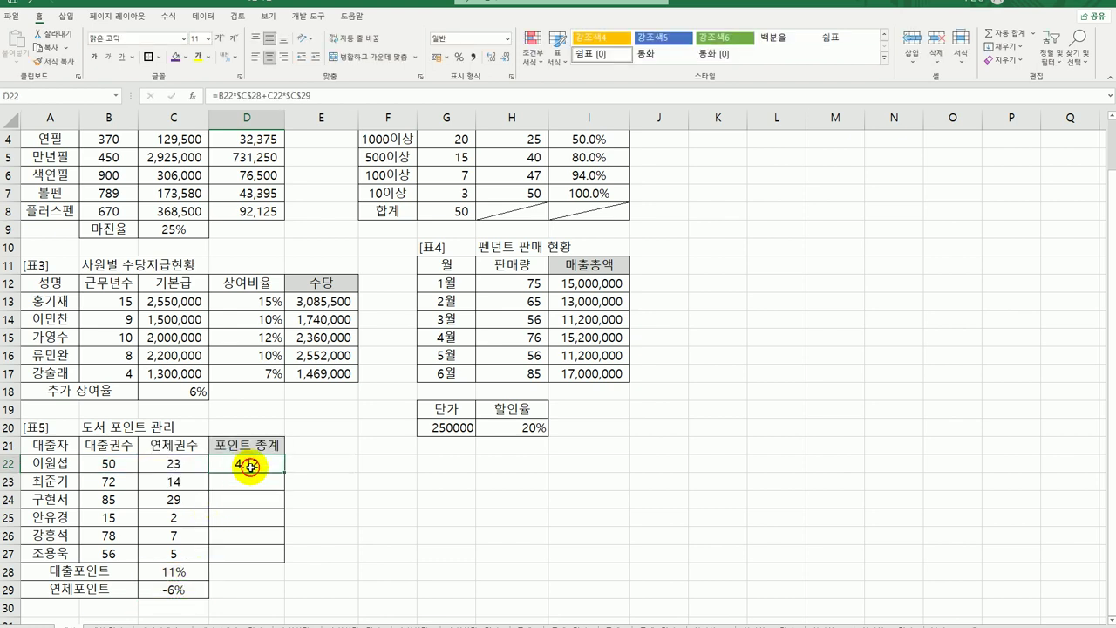
{"action": "left_click_drag", "start_coordinate": [284, 473], "coordinate": [281, 554]}
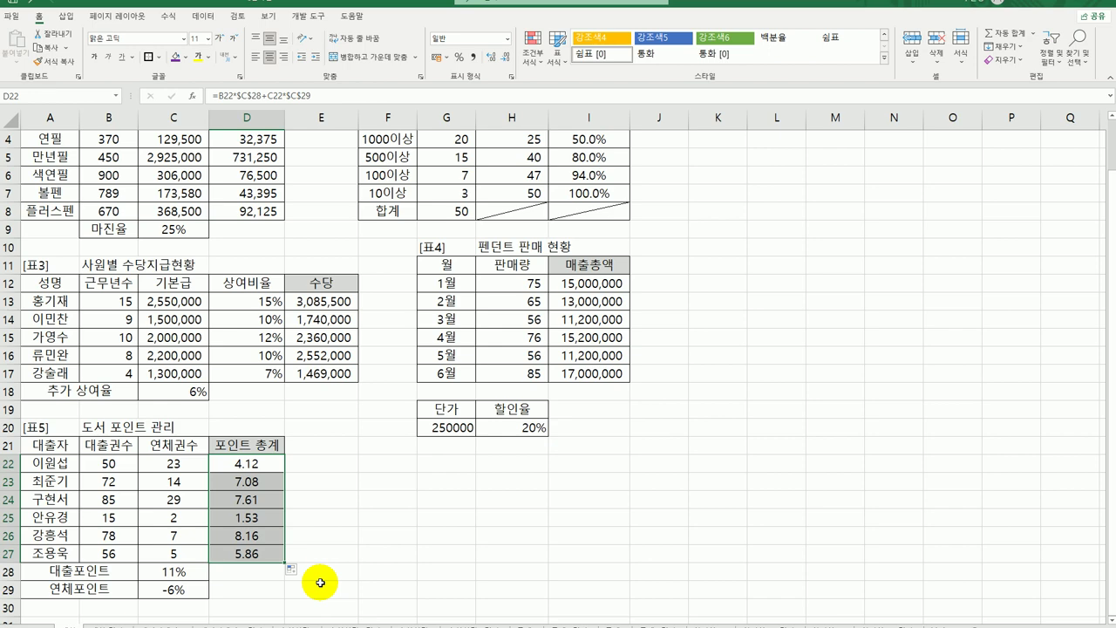
{"action": "left_click", "coordinate": [322, 579]}
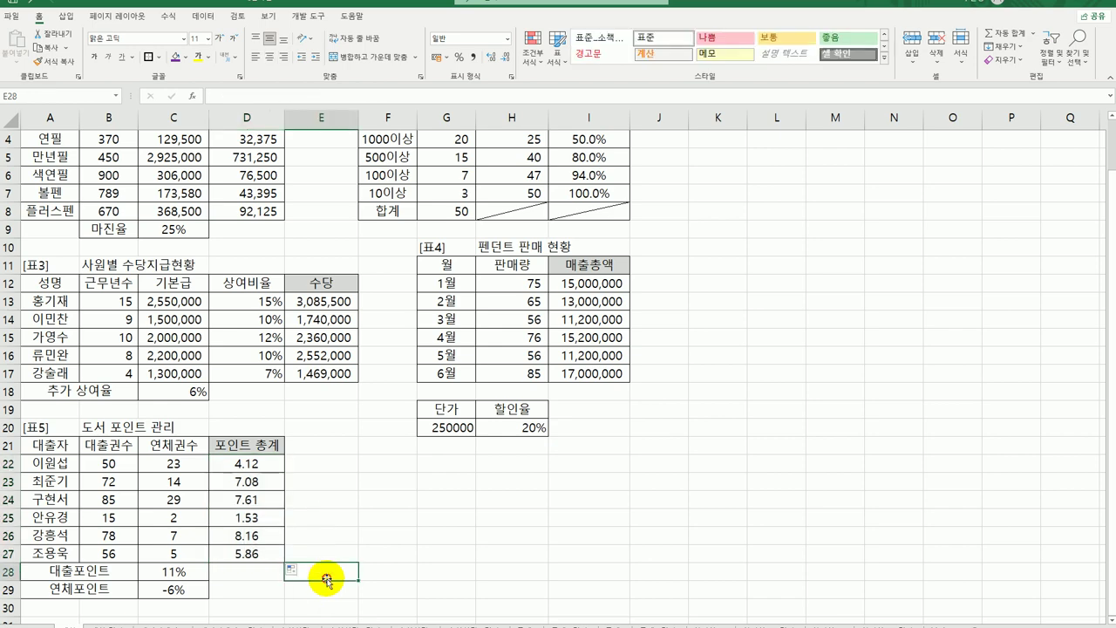
{"action": "scroll", "coordinate": [329, 547], "scroll_direction": "up", "scroll_amount": 1}
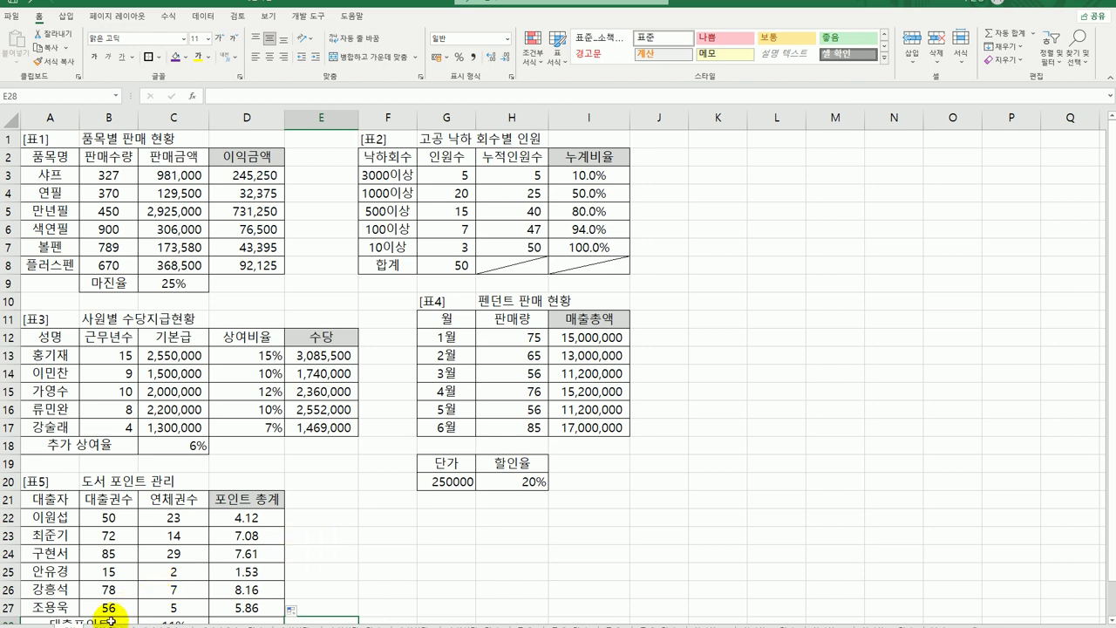
{"action": "key", "text": "ctrl+z"}
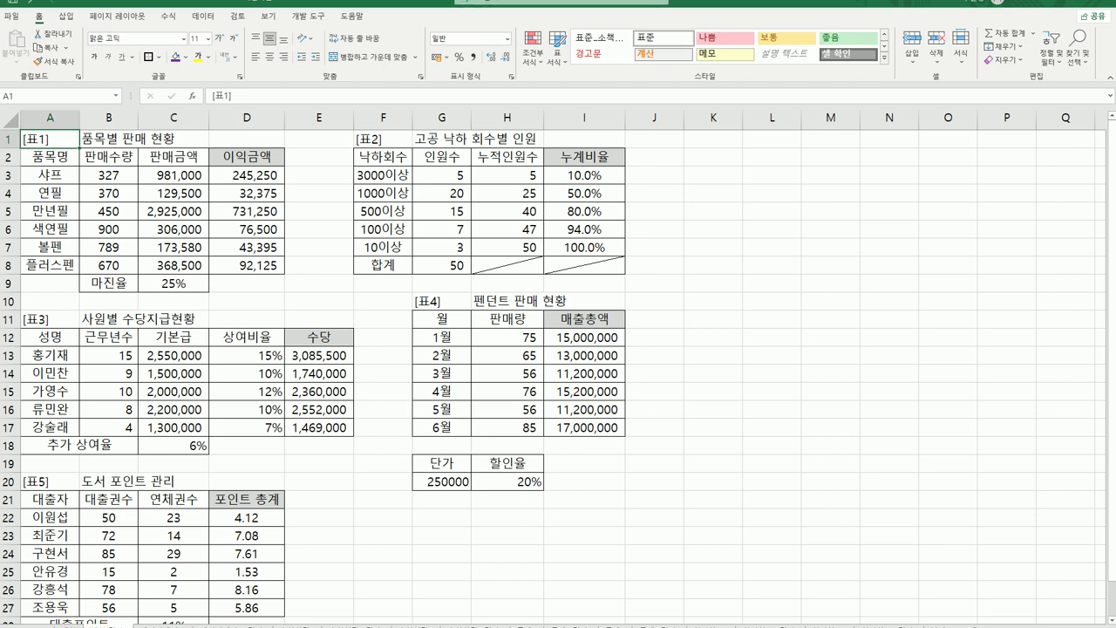
{"action": "key", "text": "ctrl+y"}
{"action": "key", "text": "ctrl+z"}
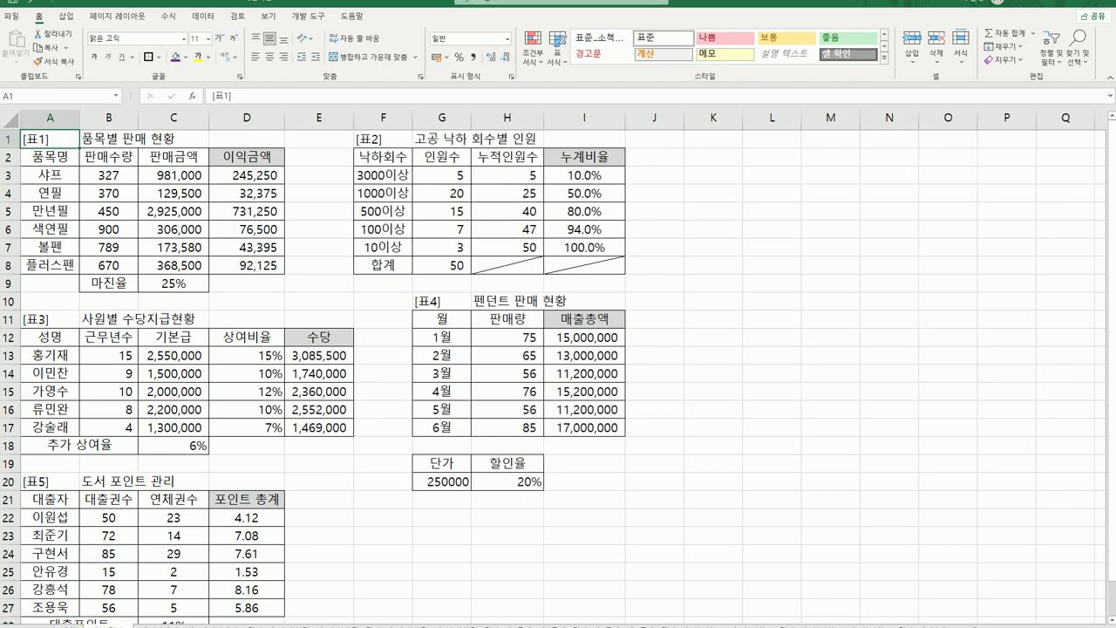